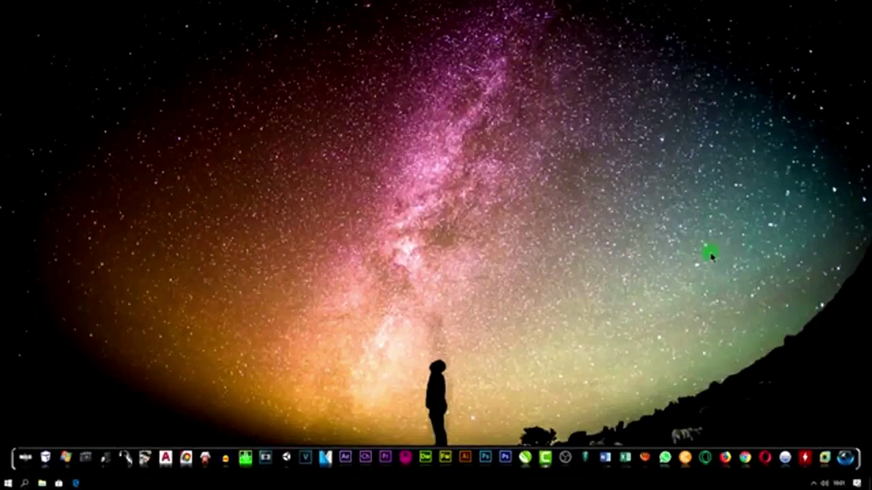
Launch Excel and create a new blank workbook, Pasta1, with cell A2 selected
click(625, 457)
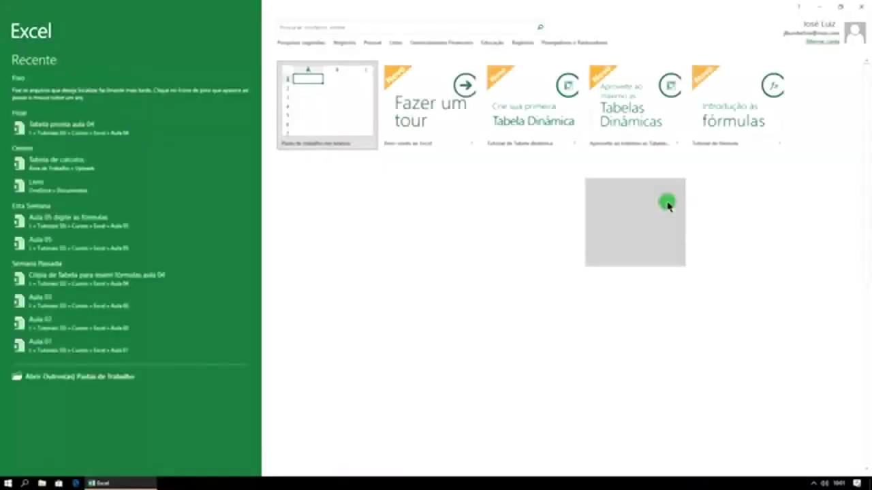
click(345, 97)
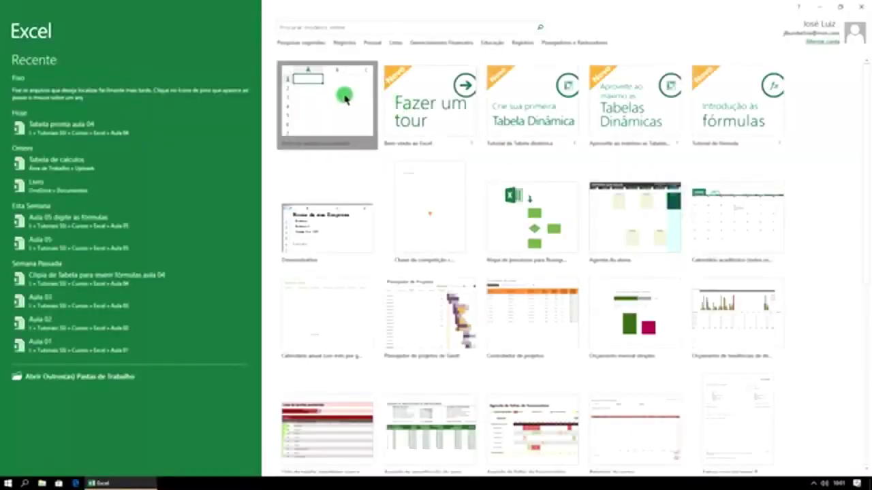
click(346, 96)
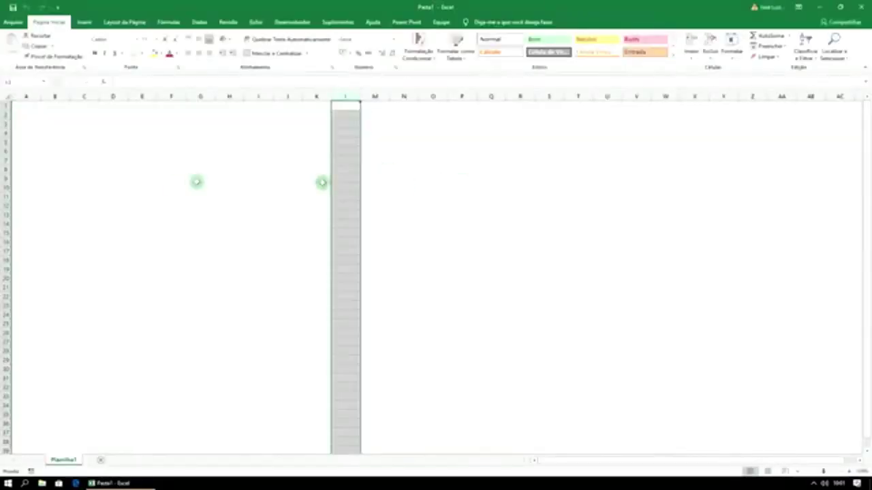
click(27, 115)
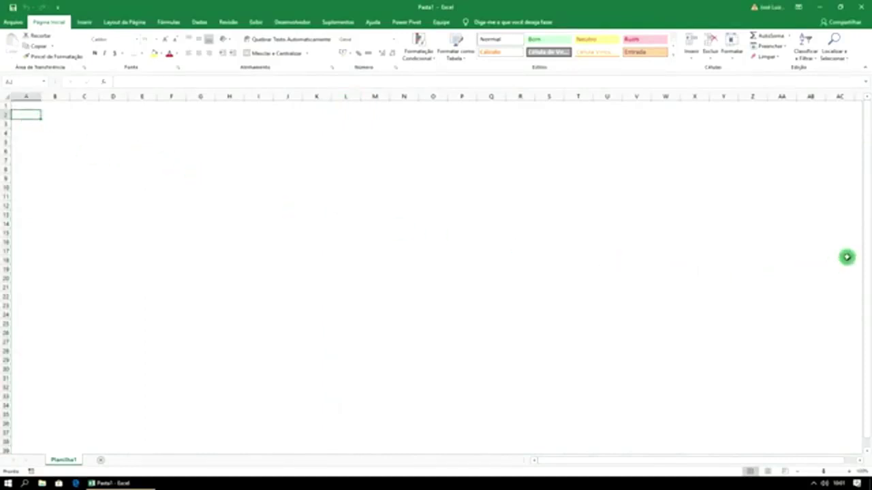
Zoom the sheet in and enter the headers Produtos in A2 and Valor in B2
click(849, 472)
click(850, 471)
click(850, 471)
click(849, 472)
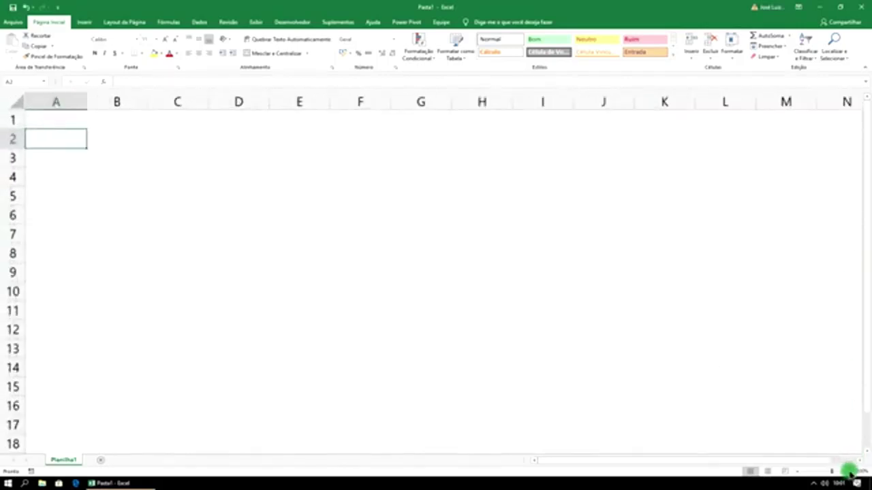
click(850, 472)
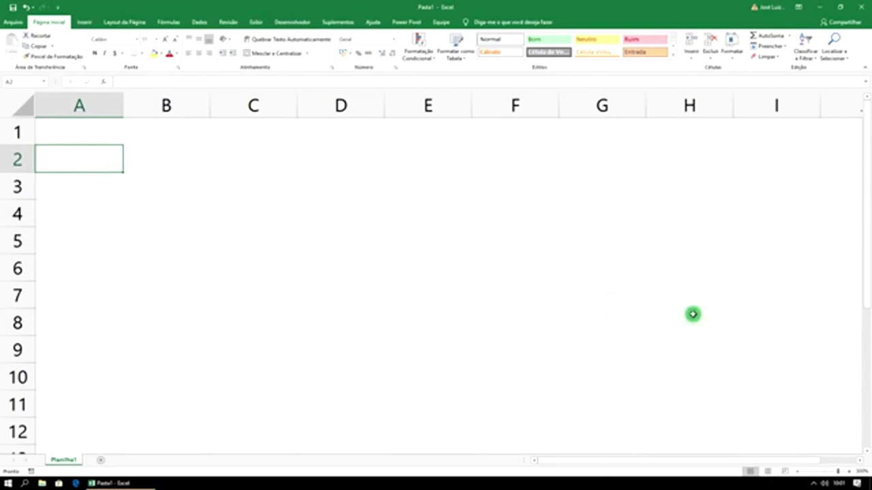
text(Produtos)
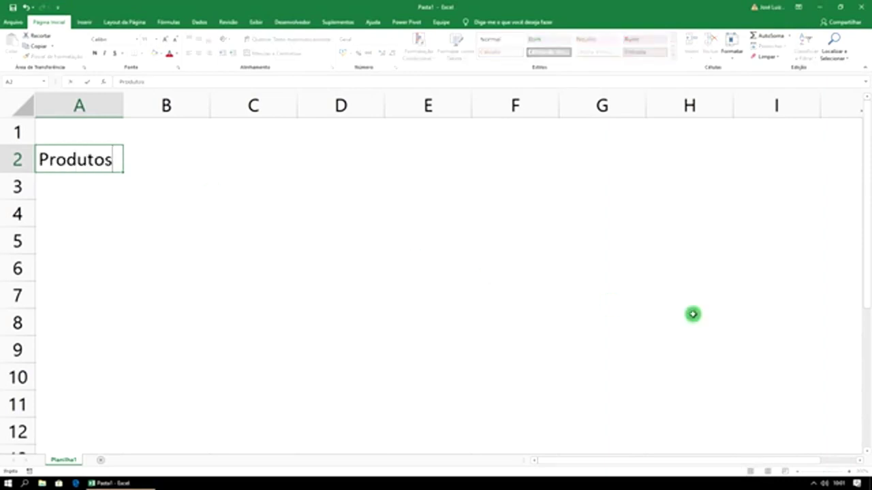
key(Tab)
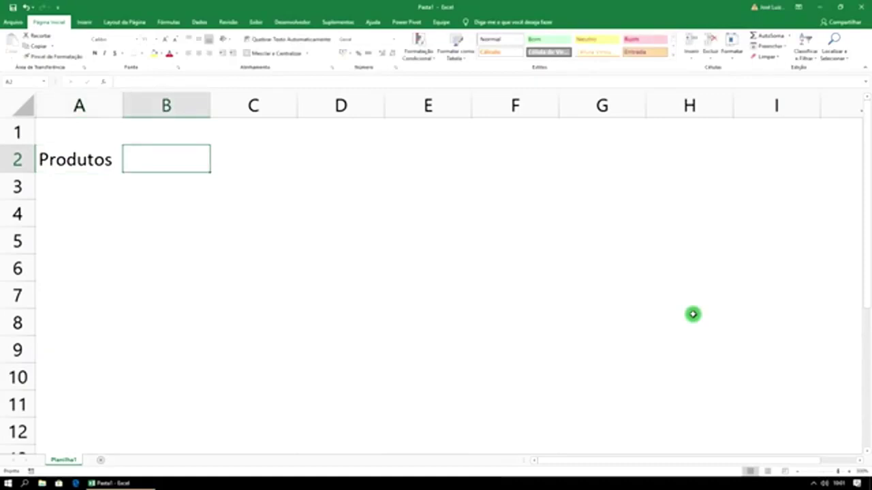
text(Valor)
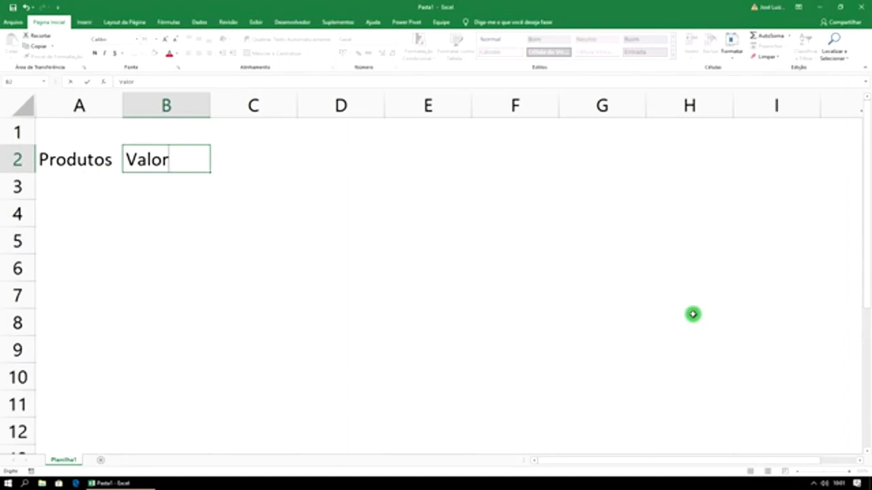
key(Tab)
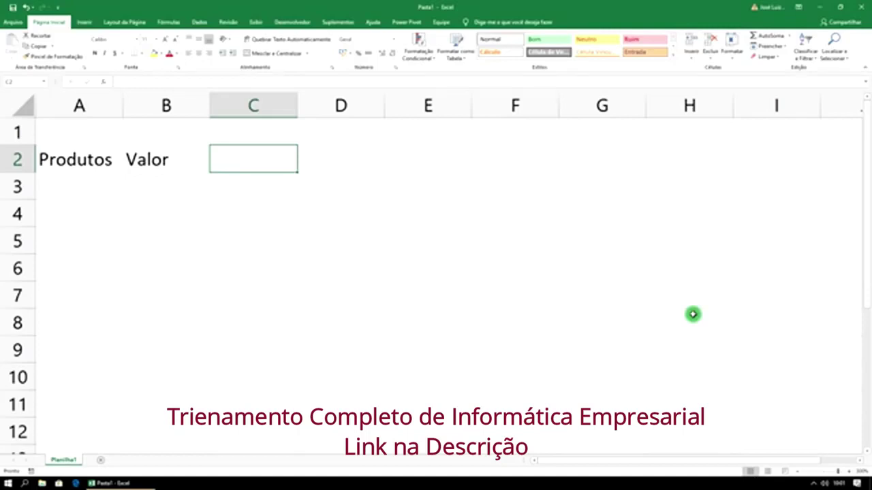
Enter the headers N° Parcelas in C2 and Valor Parcelas in D2
text(N)
text(º)
text( Parcelas)
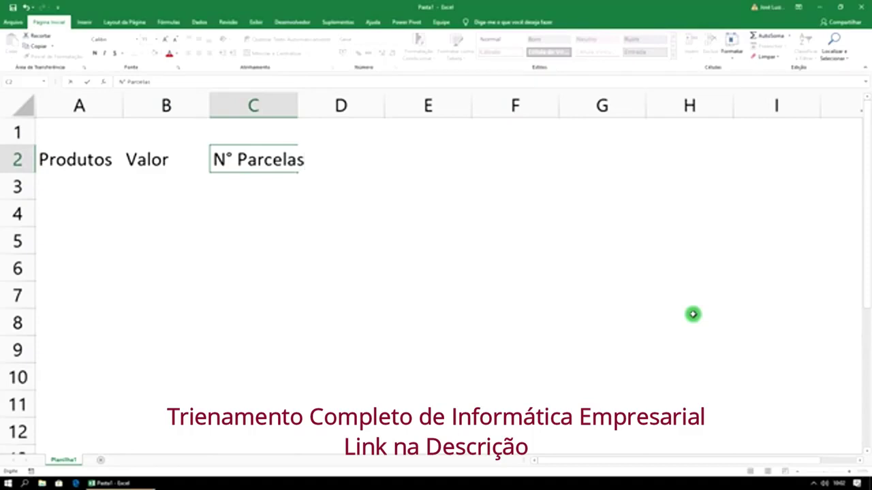
key(Tab)
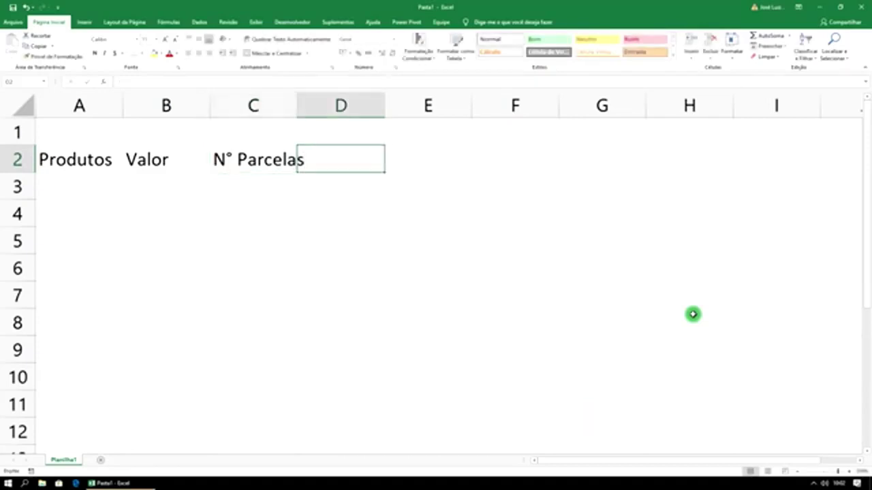
text(Valor Pa)
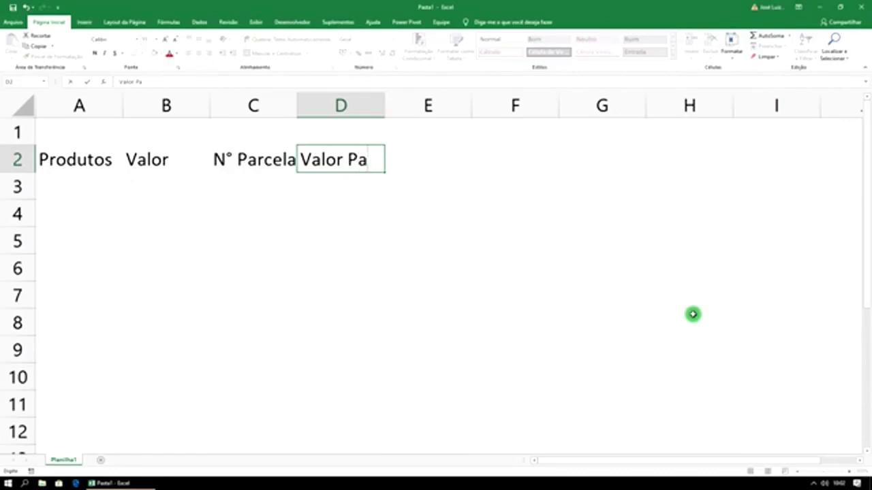
text(r)
text(celas)
key(BackSpace)
text(as)
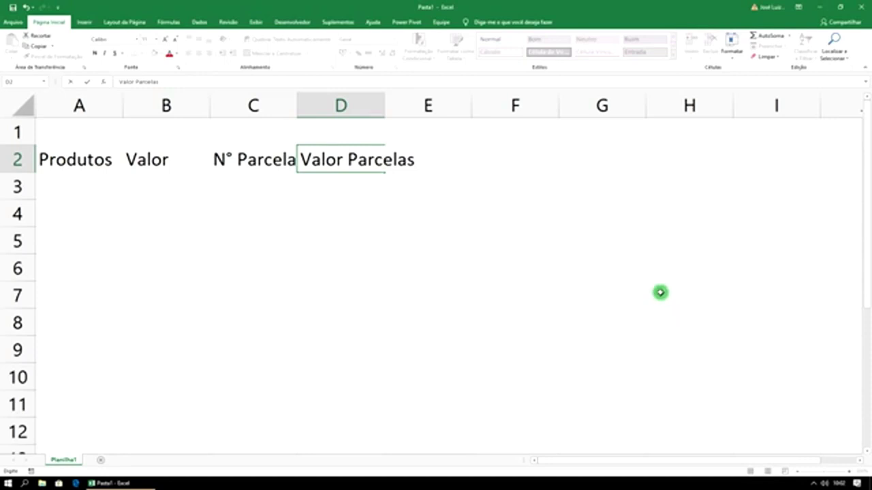
Autofit columns C and D so their headers fit
click(384, 101)
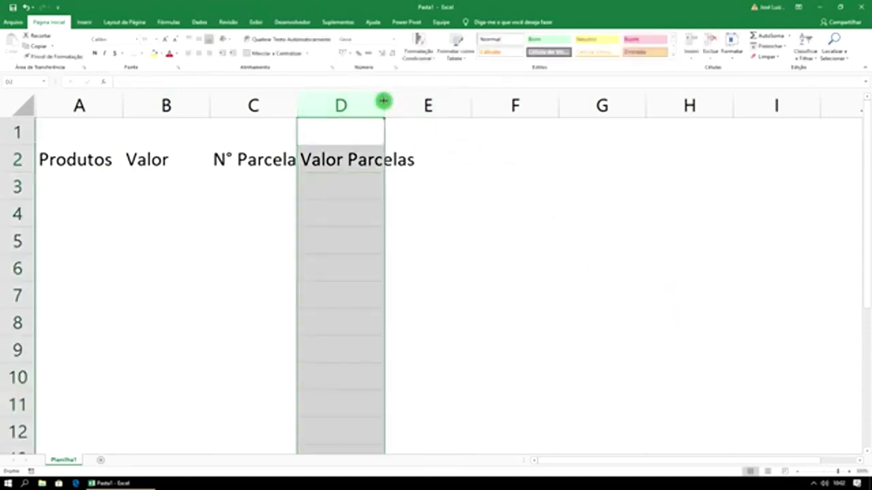
double_click(384, 101)
double_click(298, 106)
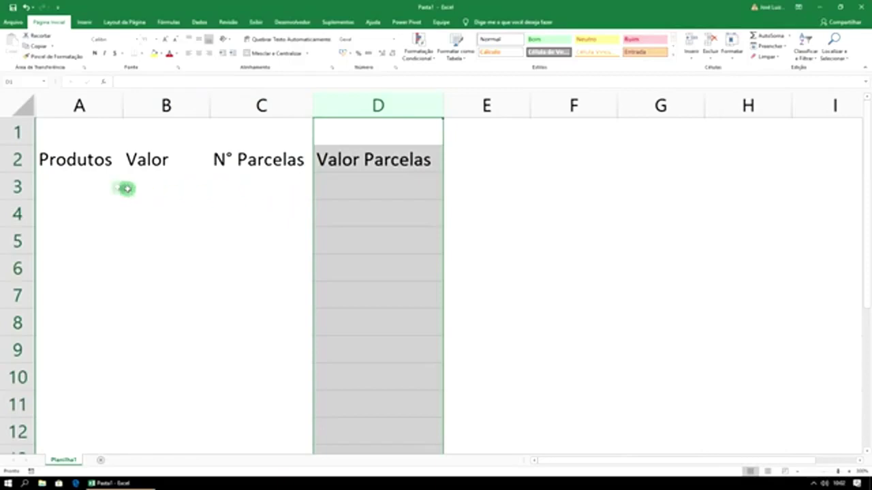
Merge and centre A1:D1 and enter the title 'Sistema de Parcelas'
click(107, 132)
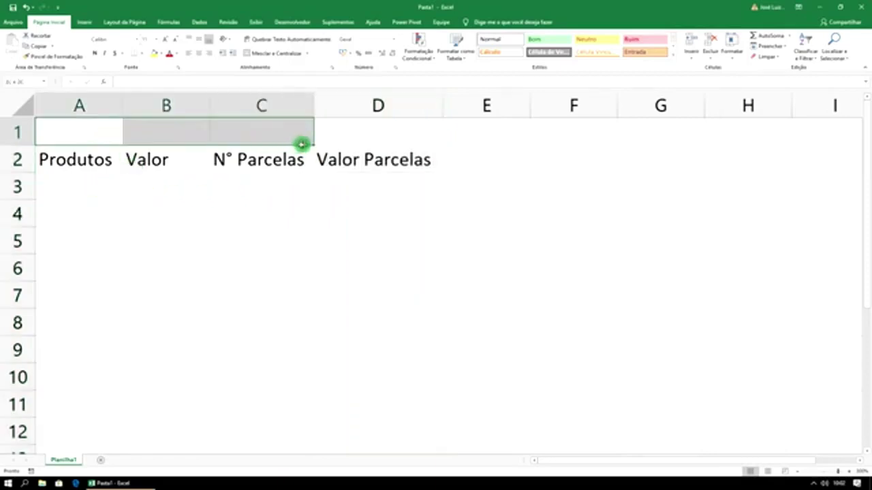
drag(107, 132, 347, 137)
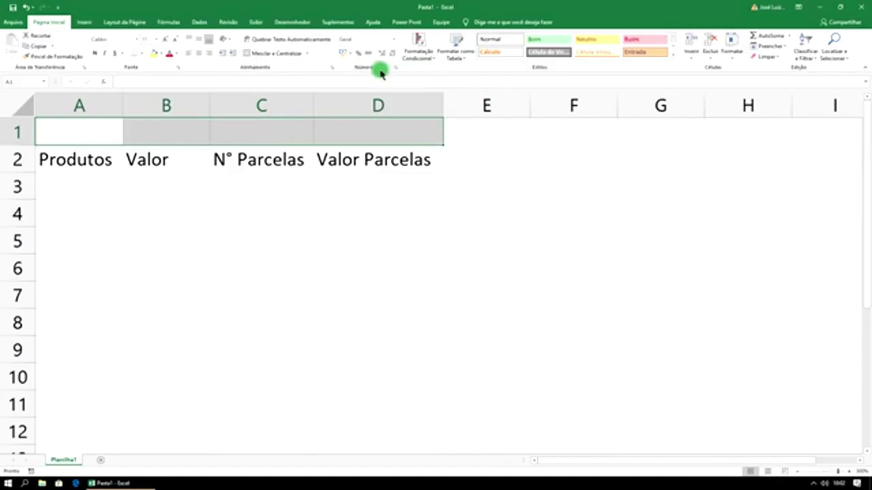
click(270, 56)
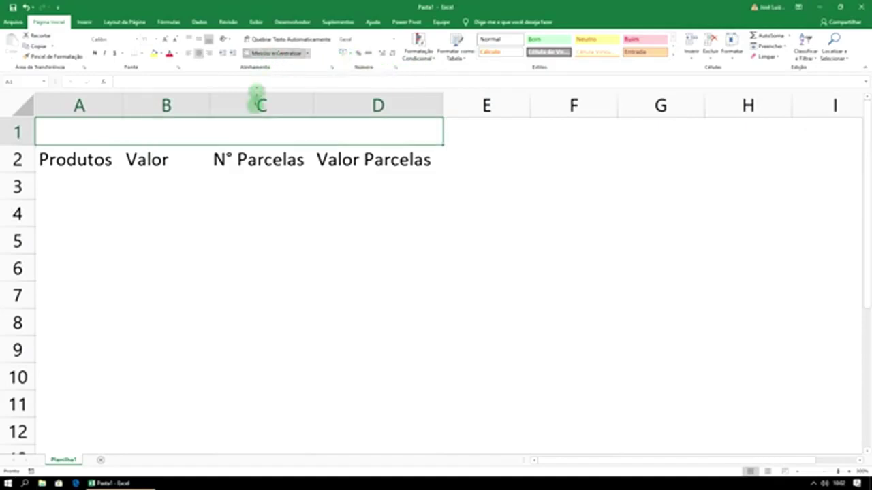
text(Sistema de Parcelas)
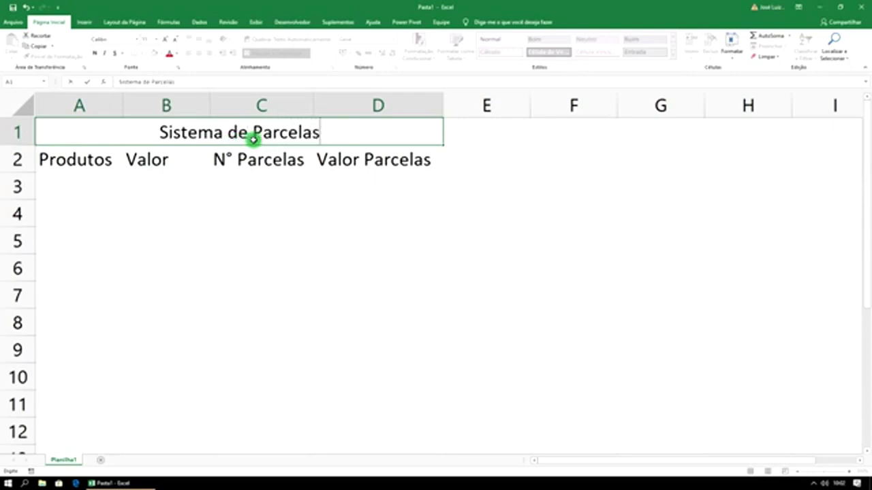
Rename the sheet tab to 'Sistema de Parcelas'
right_click(65, 460)
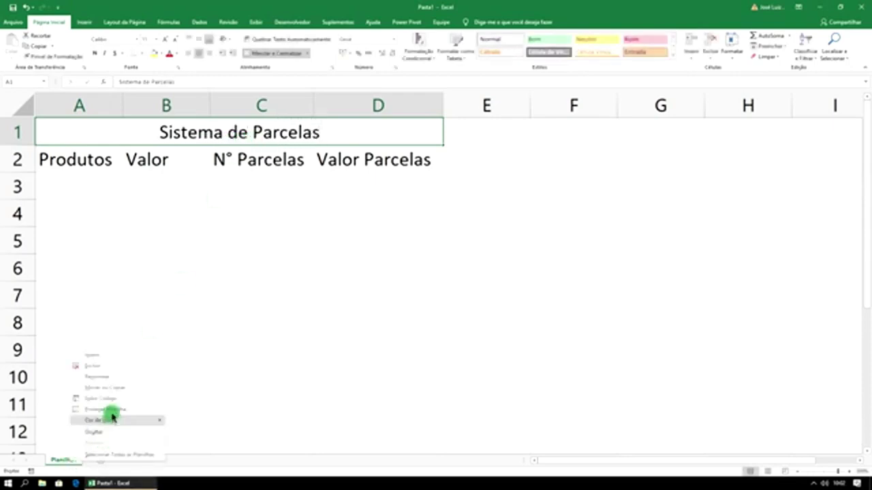
click(113, 378)
text(Sistema de Parcelas)
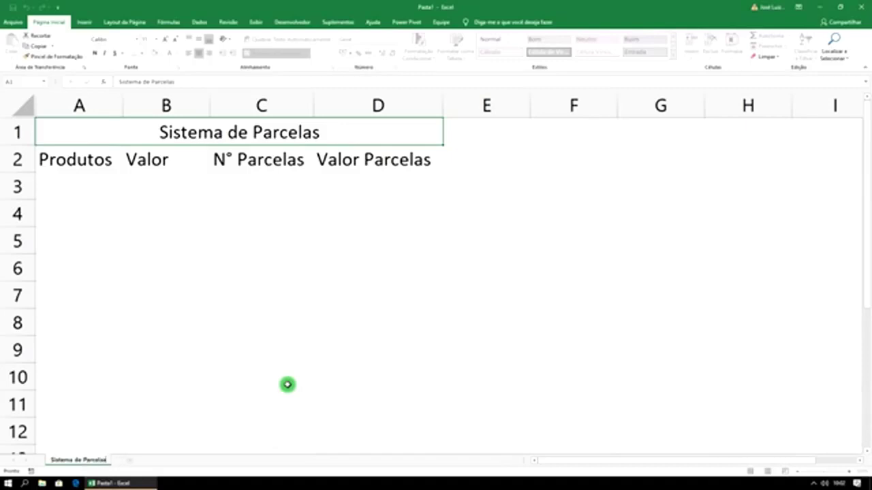
click(288, 384)
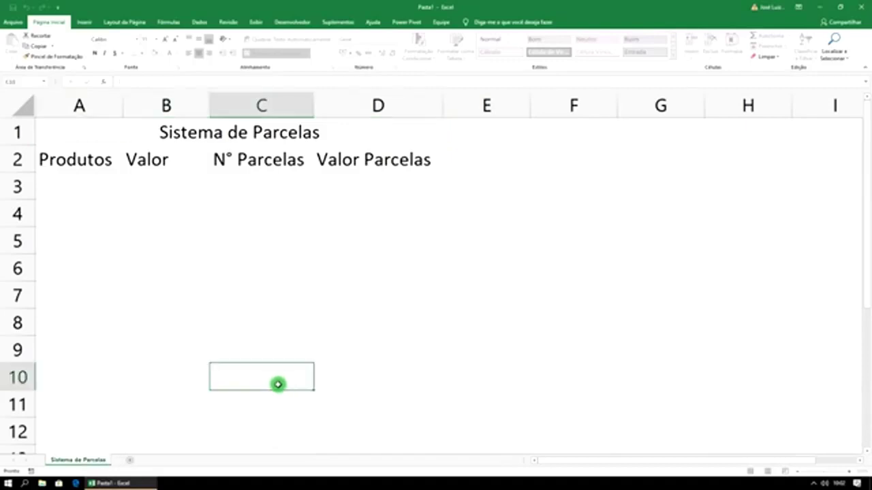
Colour the sheet tab red
right_click(97, 461)
mouse_move(147, 423)
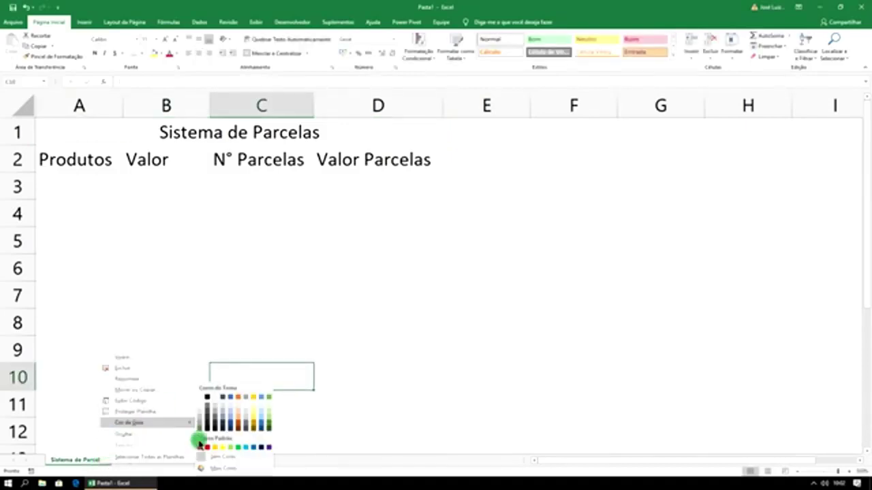
click(202, 449)
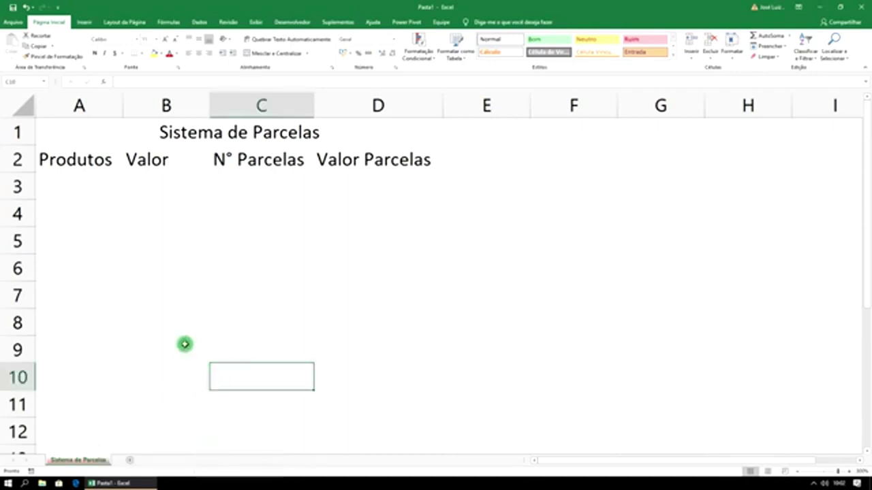
click(101, 197)
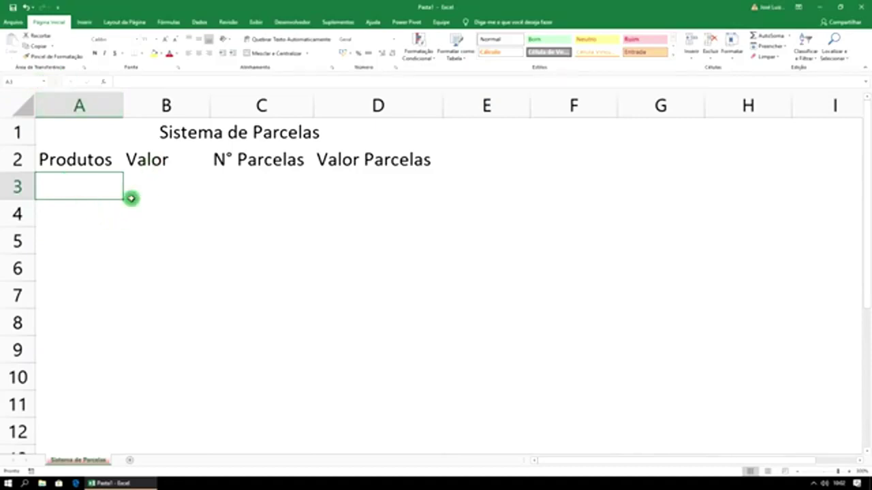
Enter 'Sofa Completo Laura' in A3 and autofit column A to fit the name
text(Sofa)
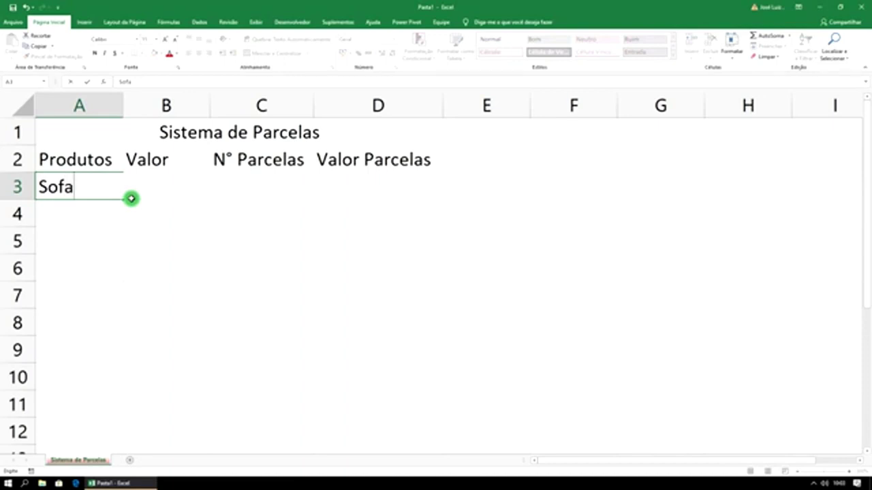
text( Completo)
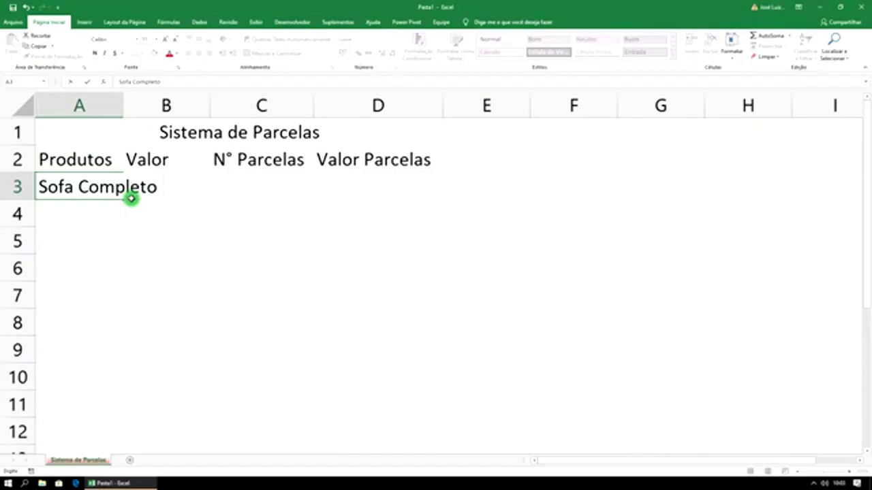
text( Laura)
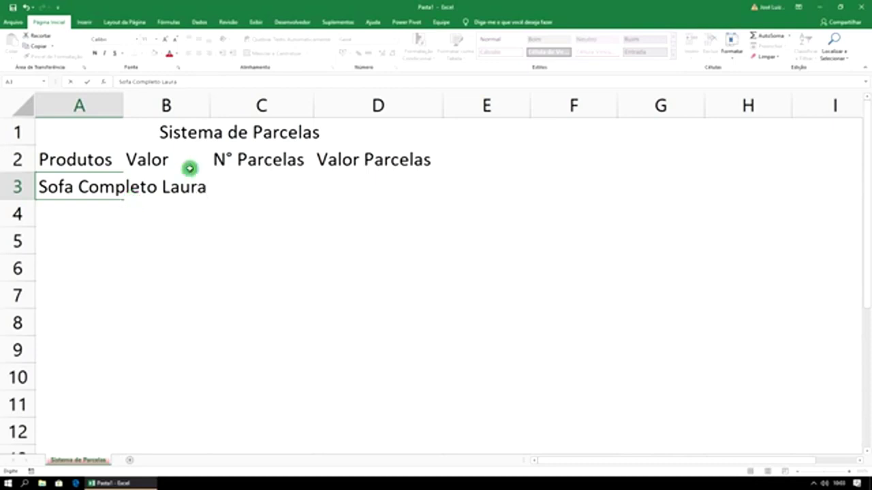
double_click(123, 104)
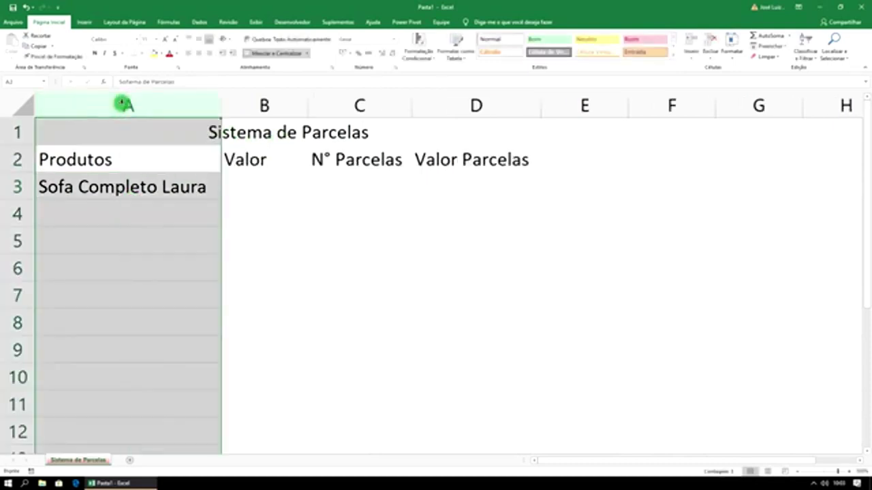
click(245, 197)
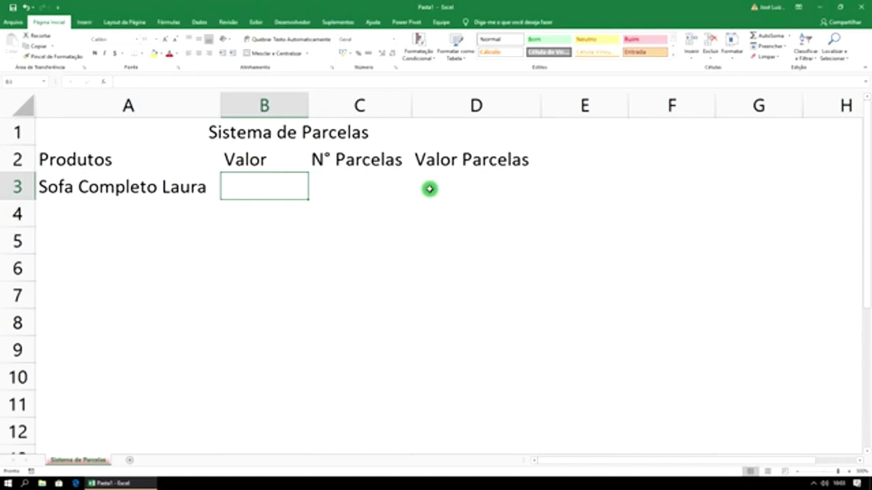
Enter the sofa's price 1622,50 in B3
text(1622)
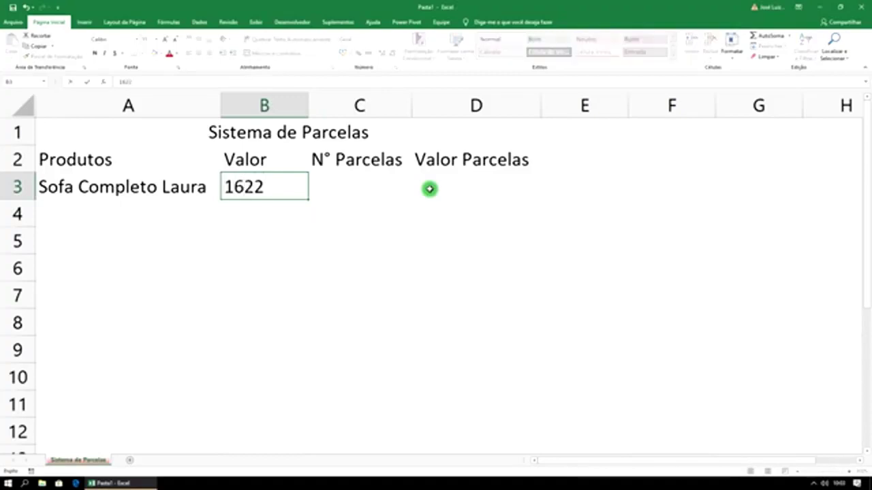
text(0)
key(BackSpace)
key(BackSpace)
text(22)
key(BackSpace)
key(BackSpace)
text(50)
key(Return)
Format column B as currency so B3 shows R$ 1.622,50
click(297, 188)
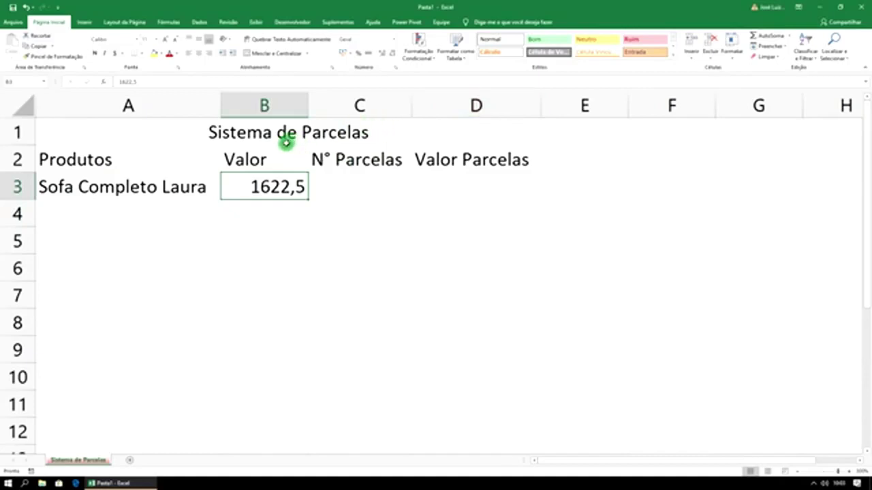
click(276, 105)
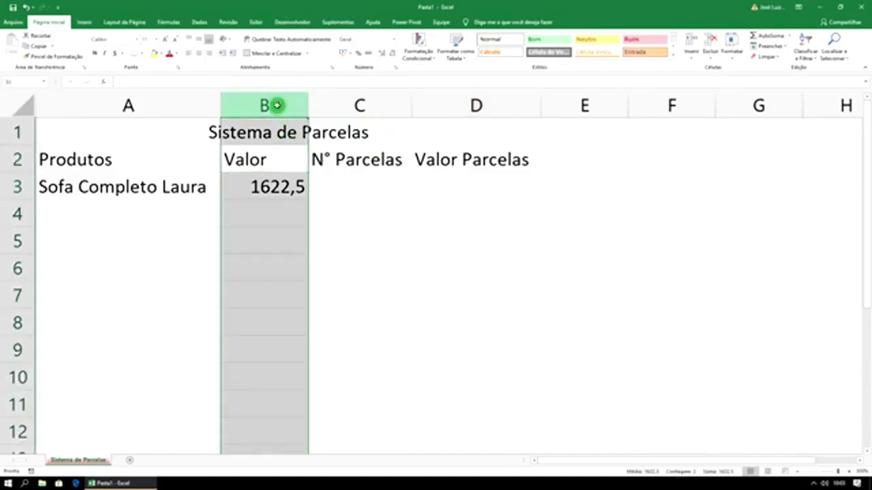
click(344, 53)
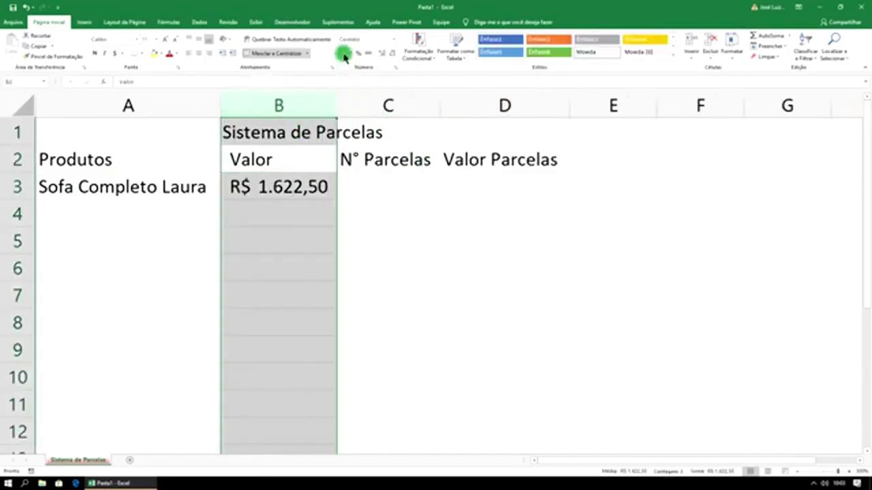
click(375, 186)
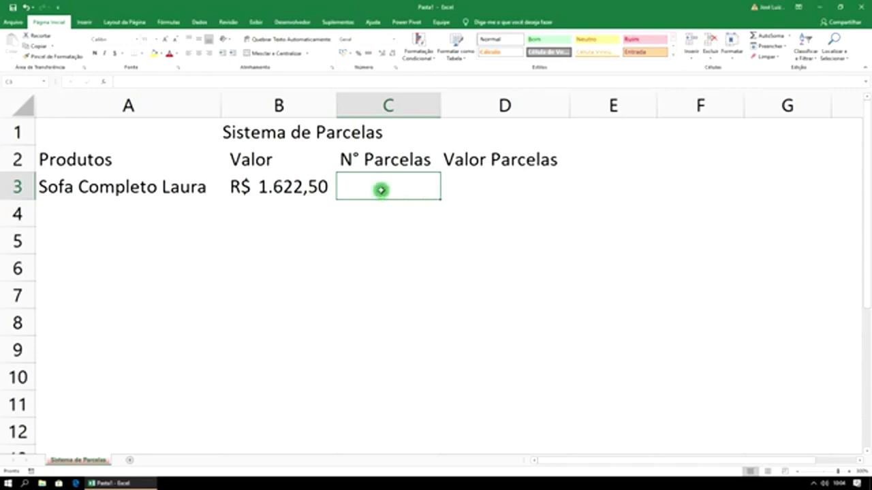
Enter the formula =B3/C3 in D3 to compute the installment value
click(485, 193)
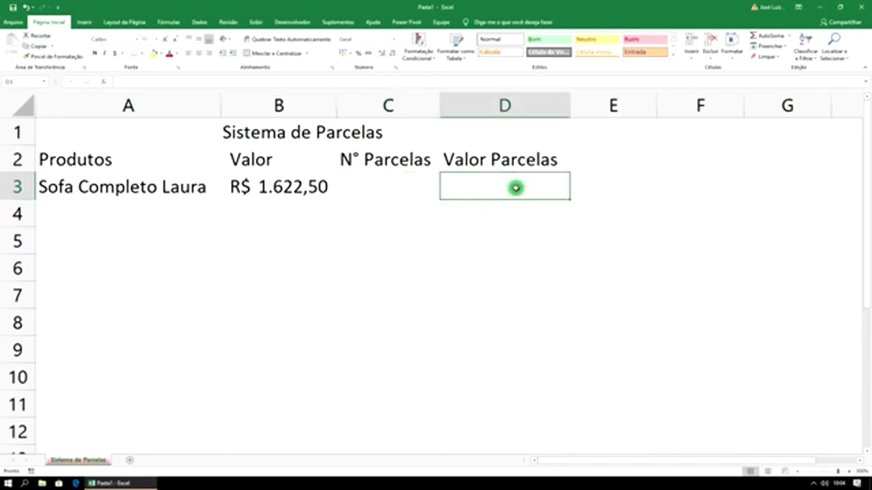
text(=)
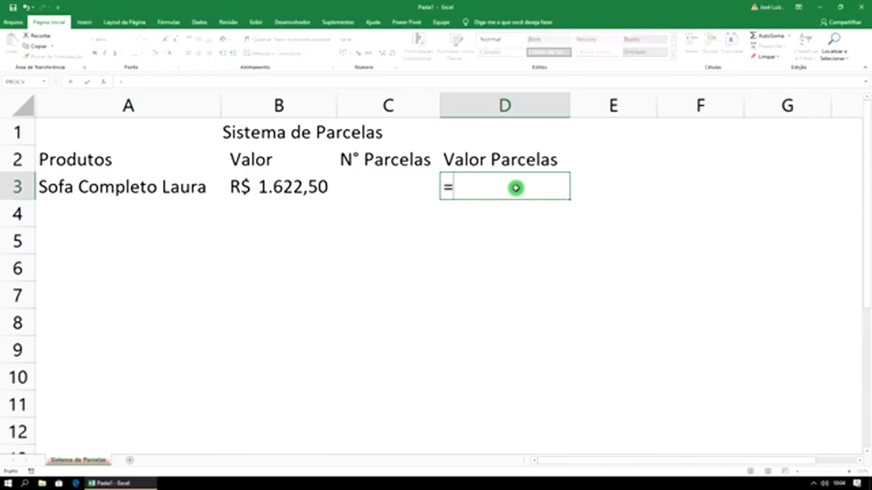
click(316, 187)
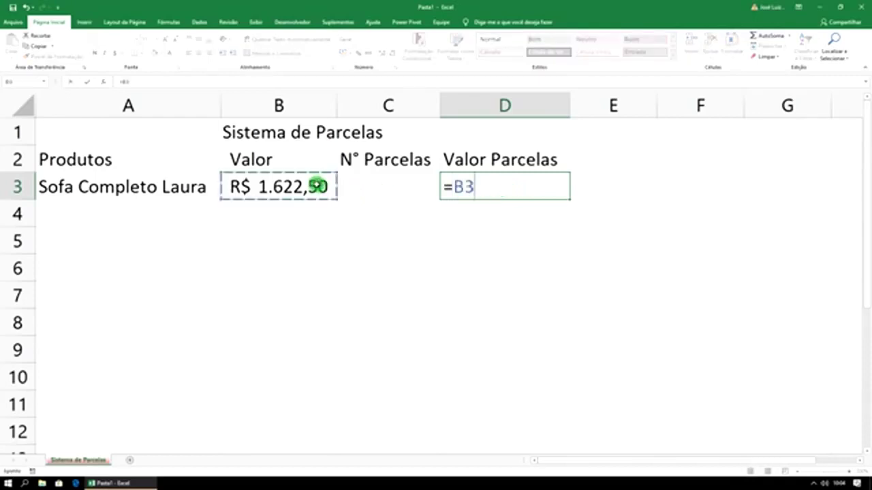
text(/)
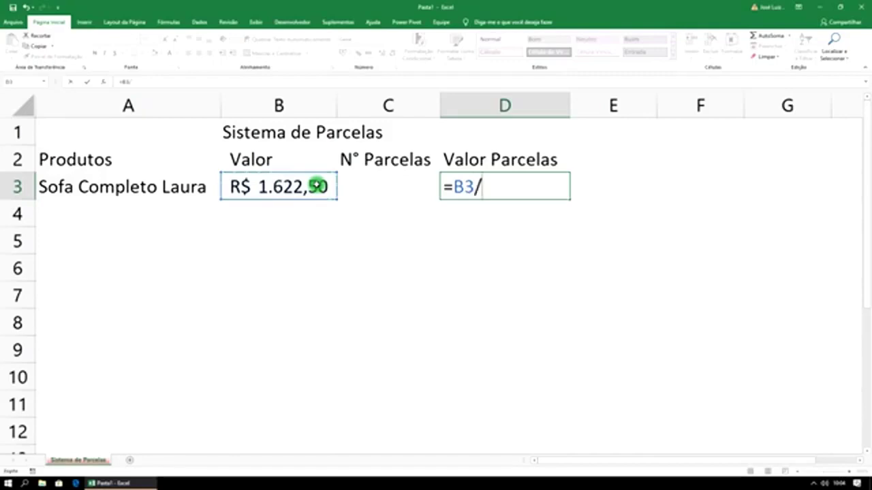
click(390, 186)
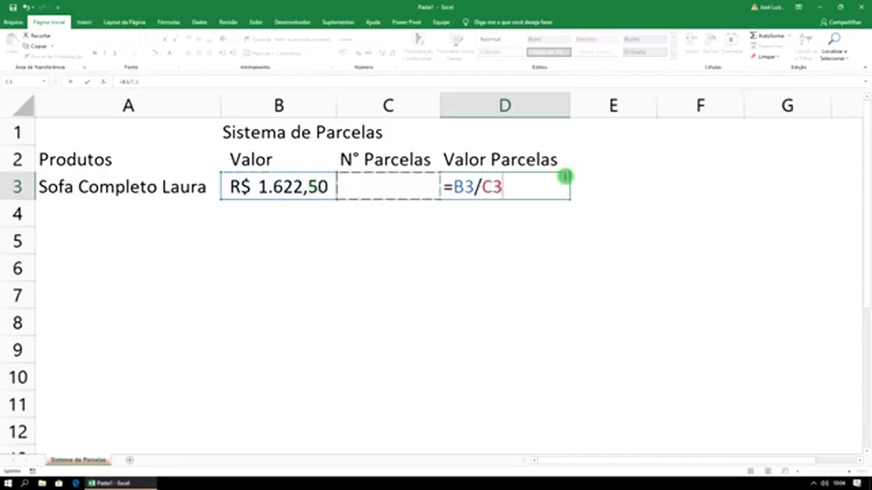
key(Return)
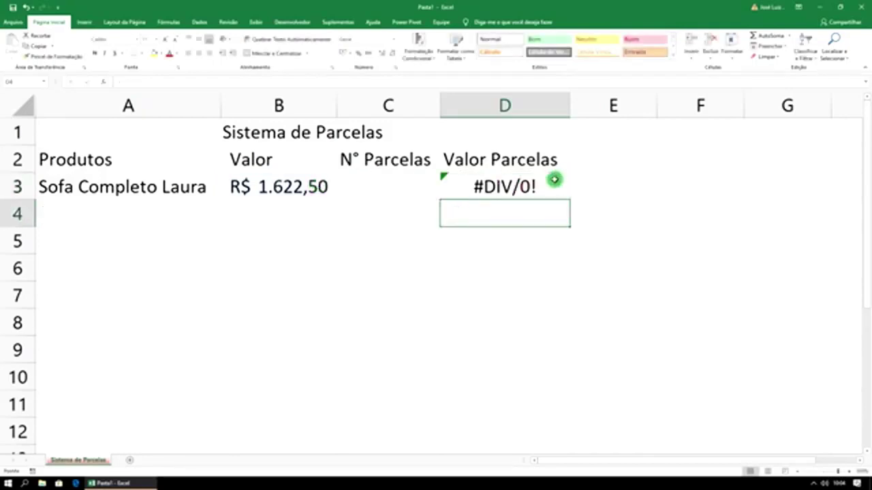
click(539, 184)
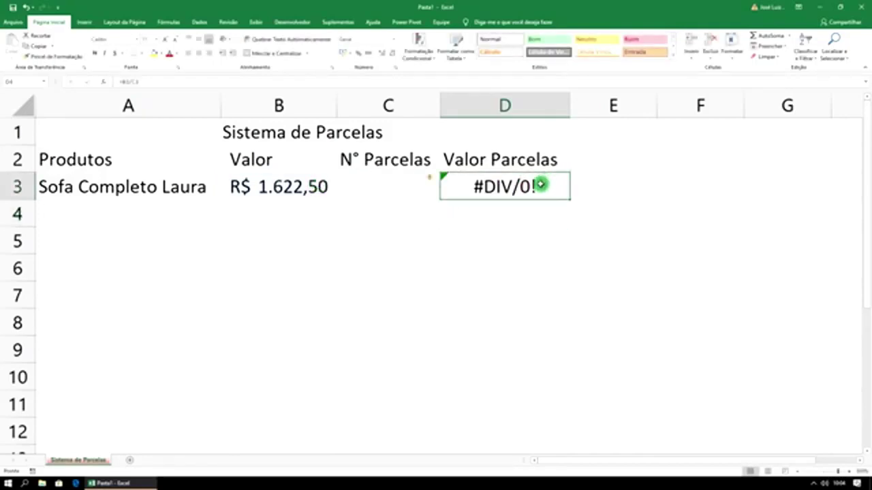
click(386, 183)
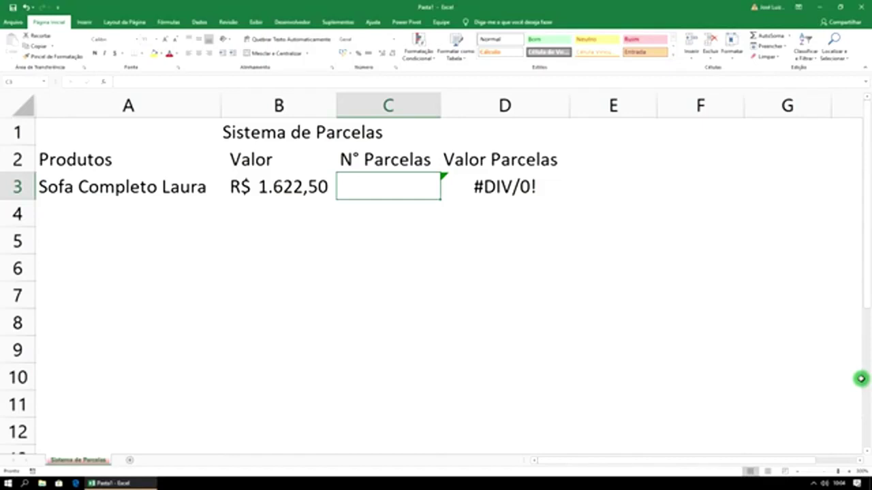
Set C3 to 3 installments, making D3 show 540,8333333
text(2)
key(Return)
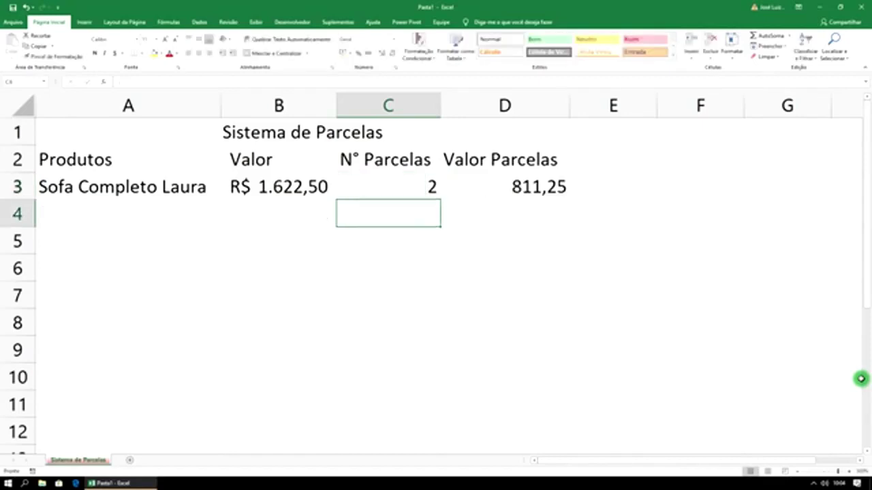
key(Up)
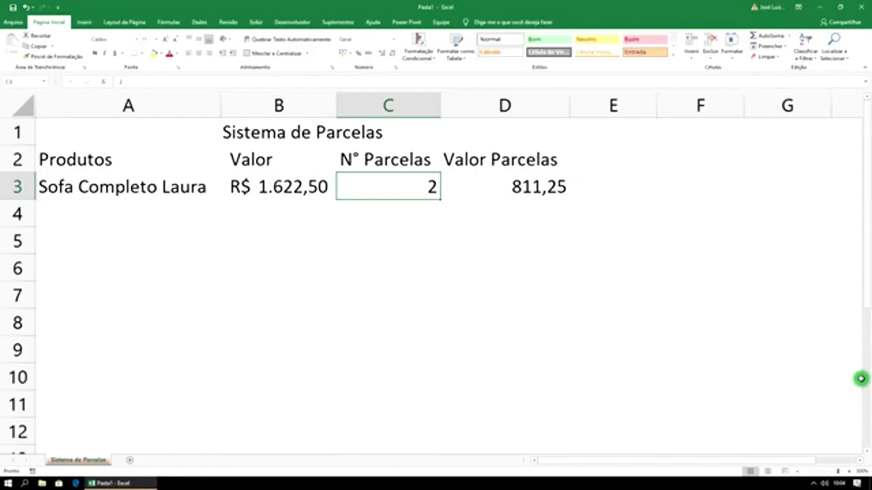
key(Return)
key(Up)
text(3)
key(Return)
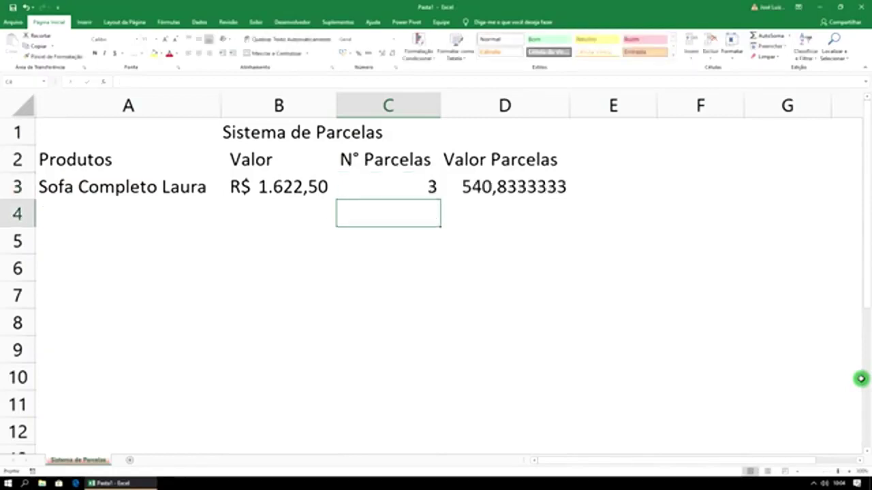
key(Up)
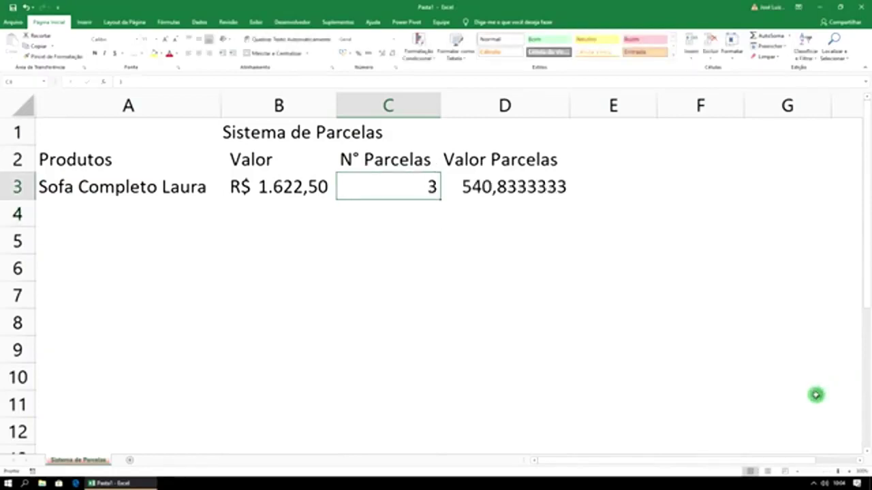
click(538, 190)
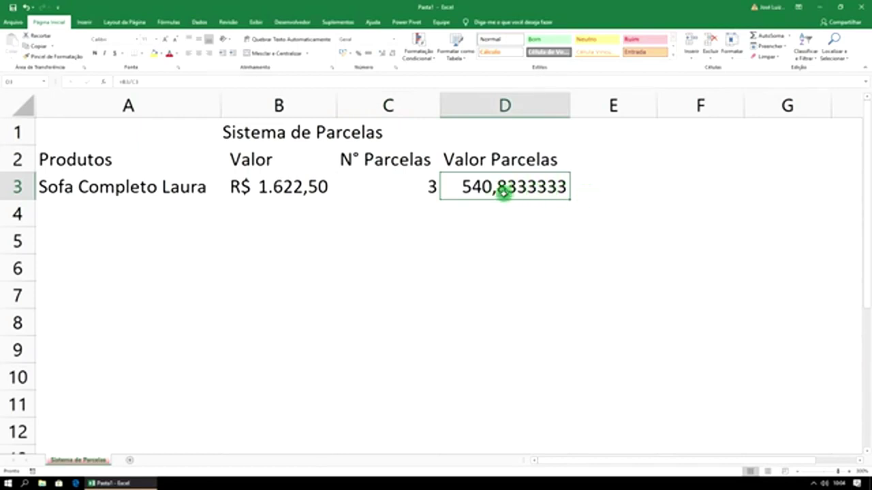
Reduce D3's displayed decimals to two places
click(391, 57)
click(391, 57)
click(391, 57)
click(391, 57)
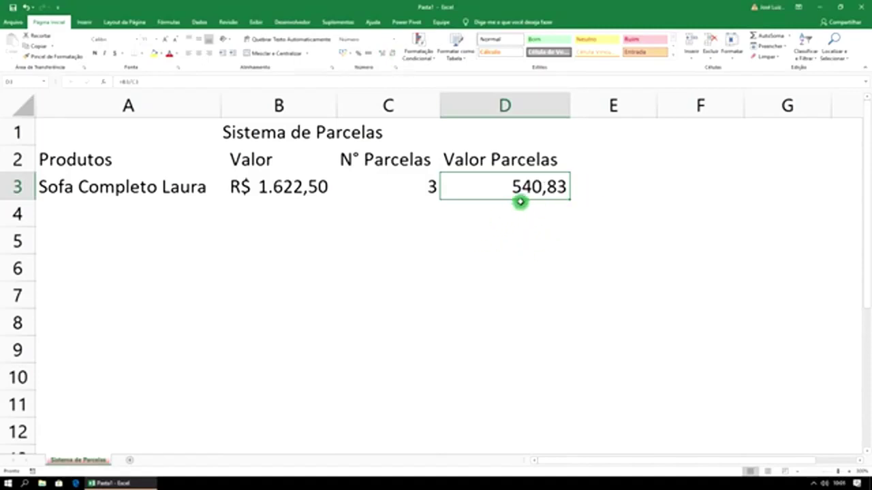
Change the sofa's installment count in C3 to 10, so D3 shows 162,25
click(428, 189)
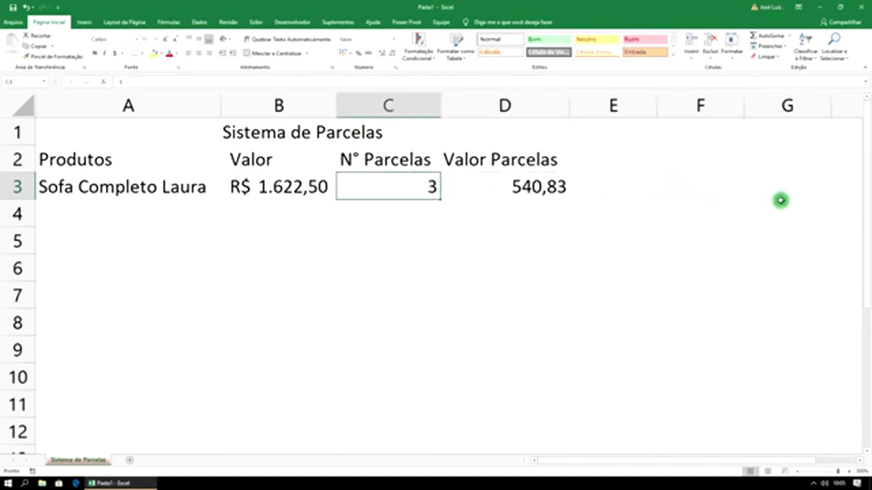
text(4)
key(Return)
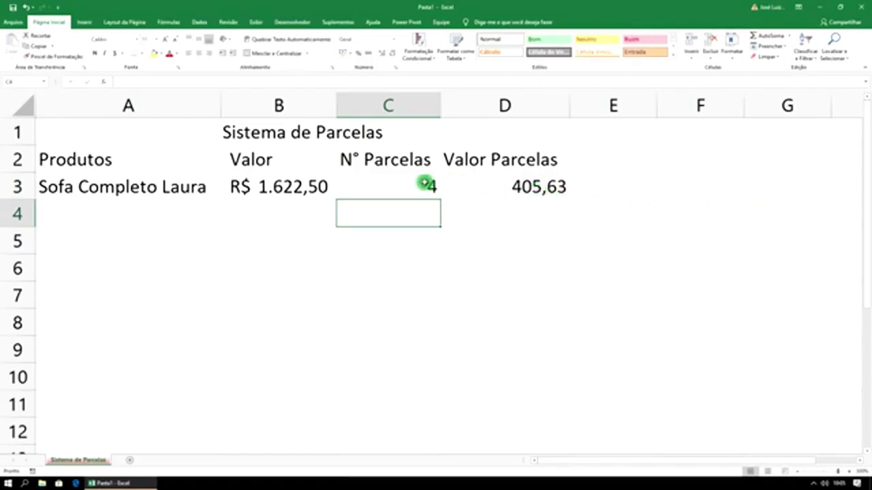
click(424, 183)
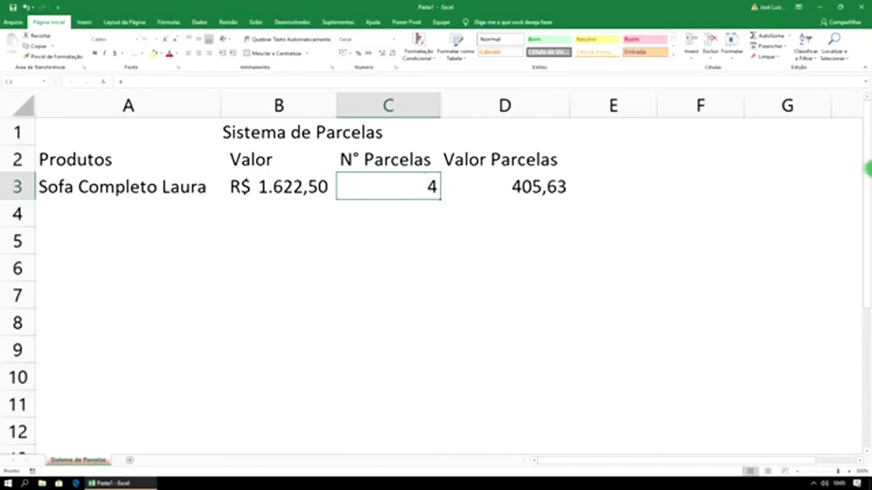
text(10)
key(ctrl+Return)
key(Return)
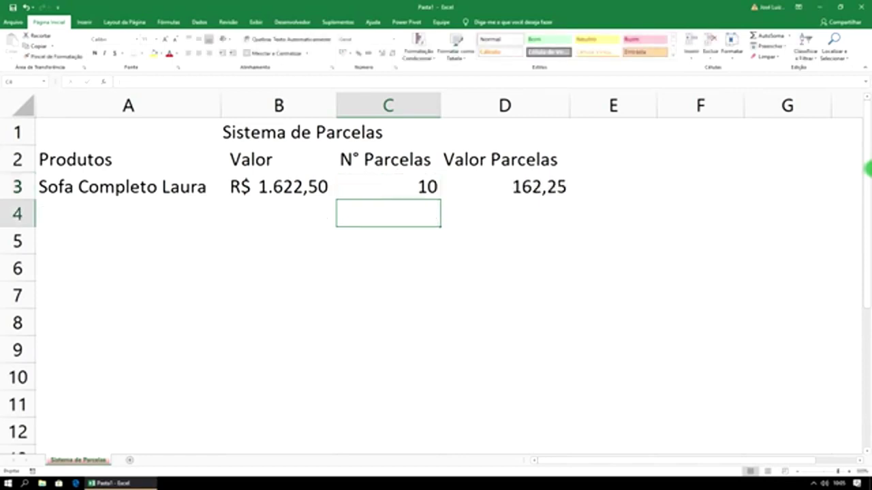
Review the D3 formula and the C3 installment count
click(543, 186)
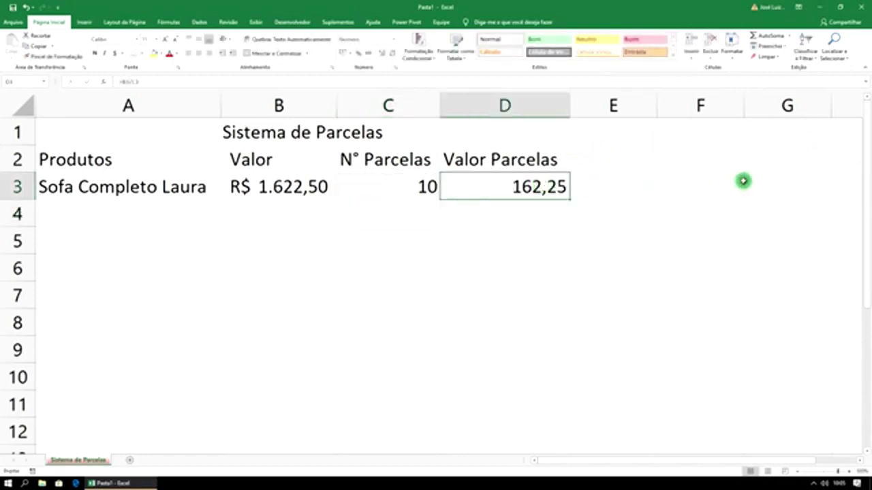
click(428, 186)
click(505, 194)
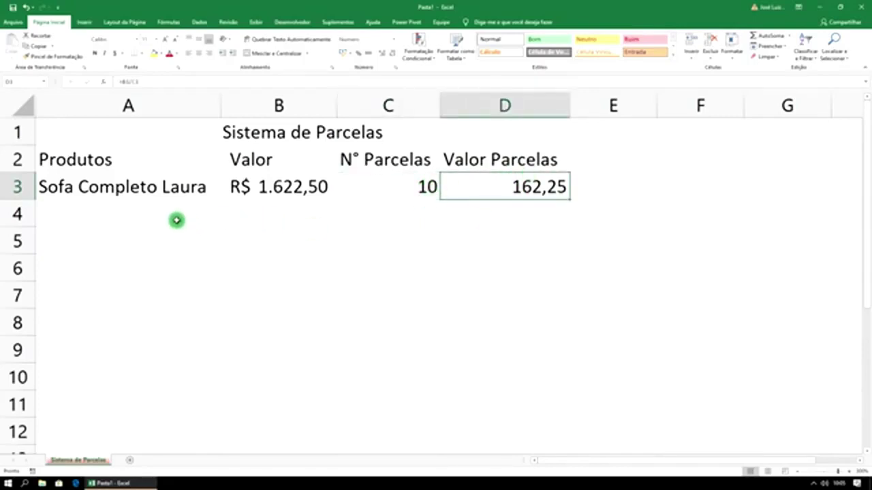
click(176, 220)
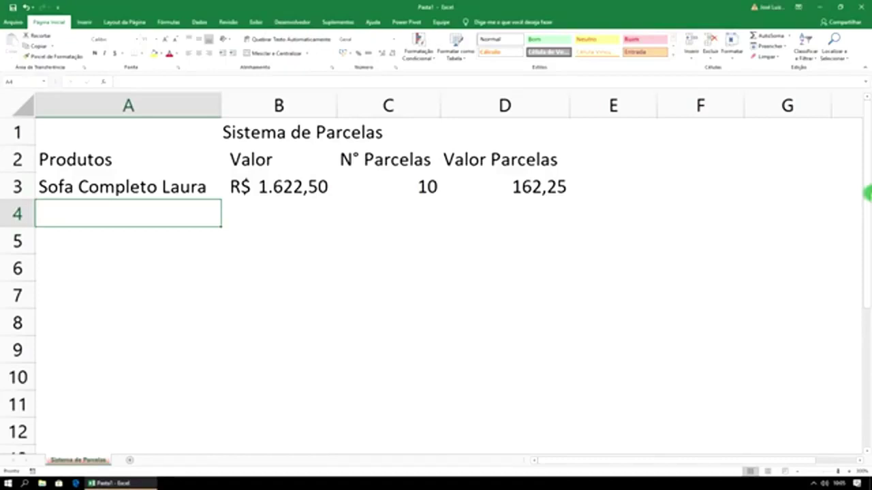
Add the product 'TV 65 LK' in A4 with price 3600 (R$ 3.600,00) in B4
text(TV )
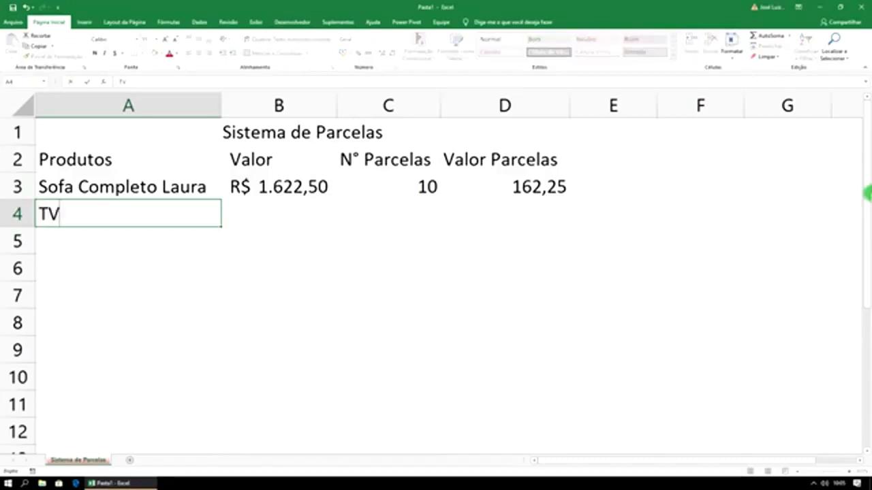
text(65)
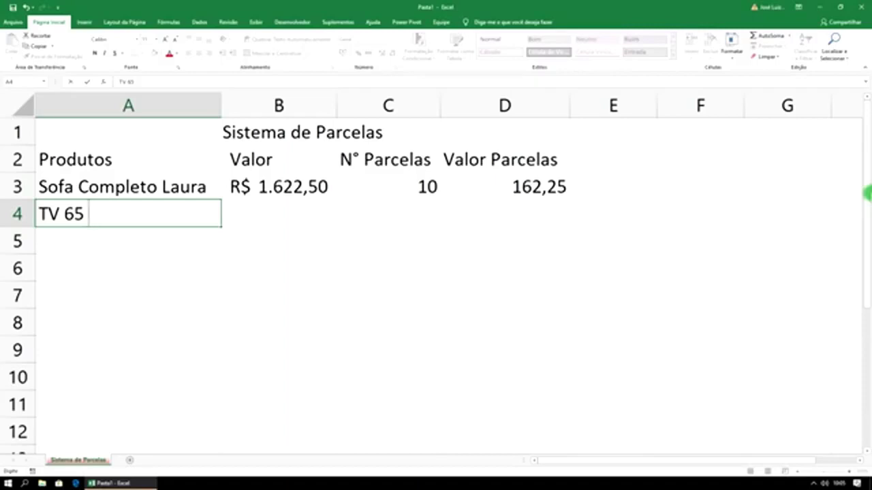
text(LK)
key(Escape)
click(302, 218)
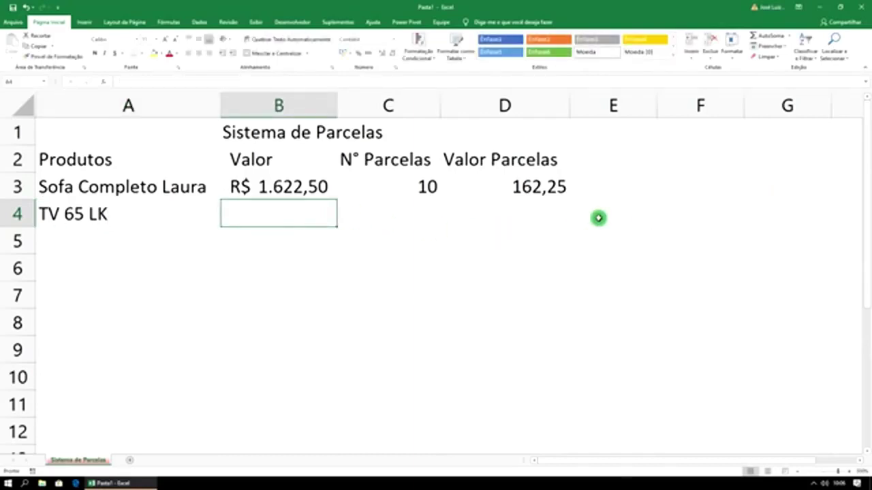
text(36)
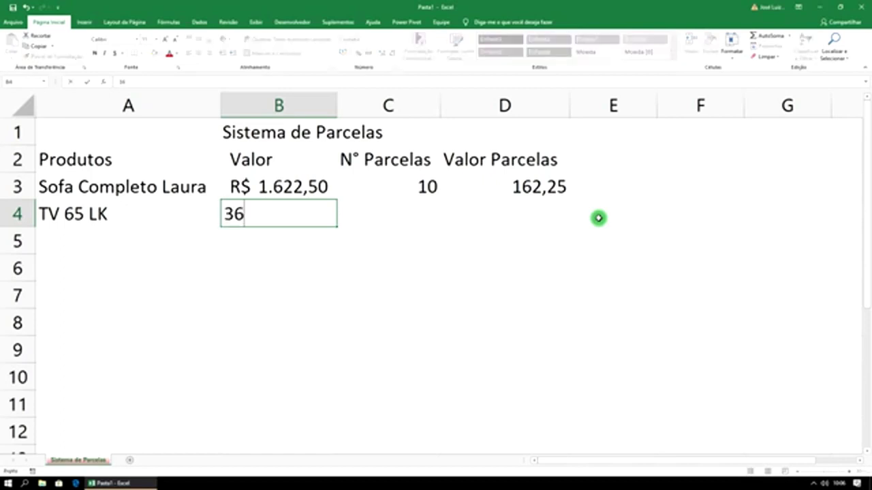
text(00)
key(Return)
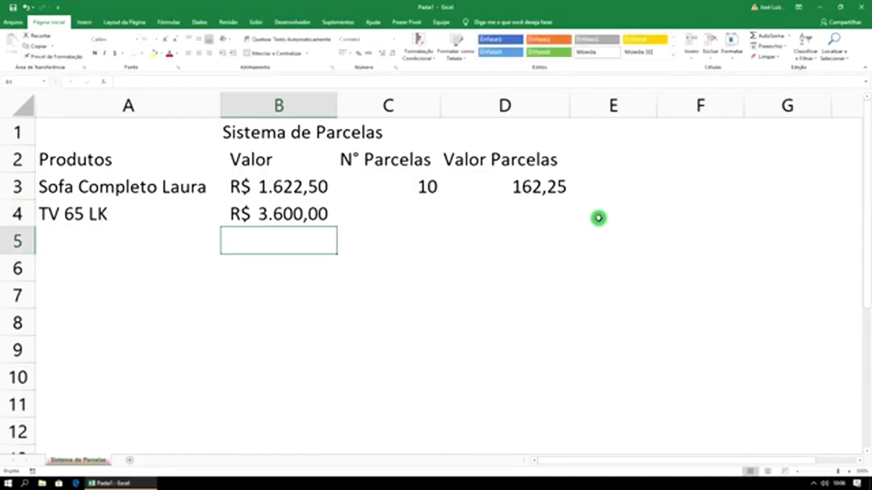
click(410, 211)
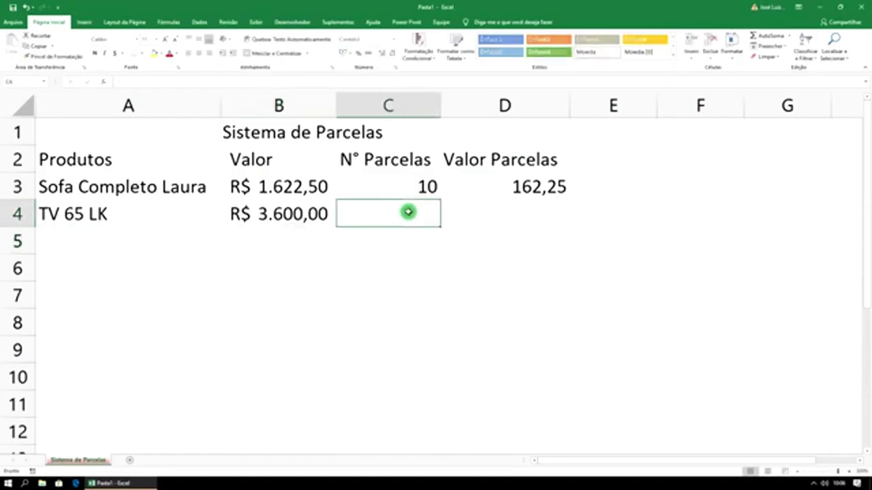
Fill the D3 formula down to D4 and enter 10 installments in C4, giving 360,00
click(496, 214)
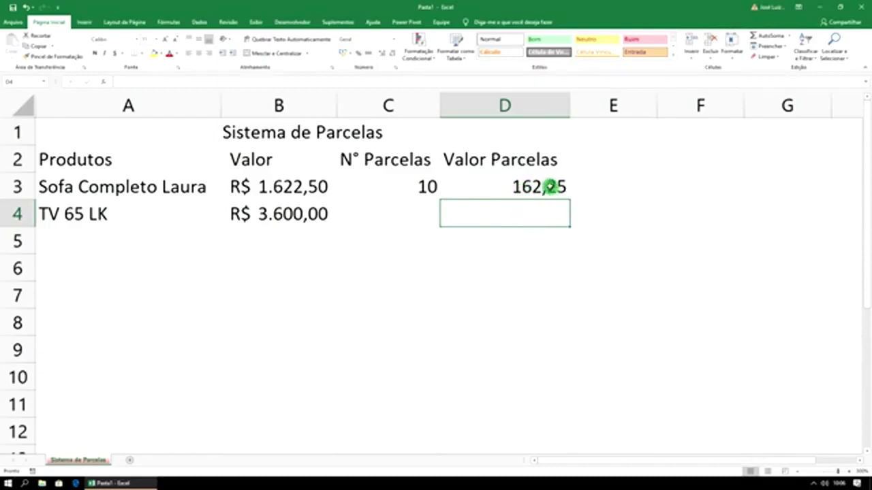
click(552, 186)
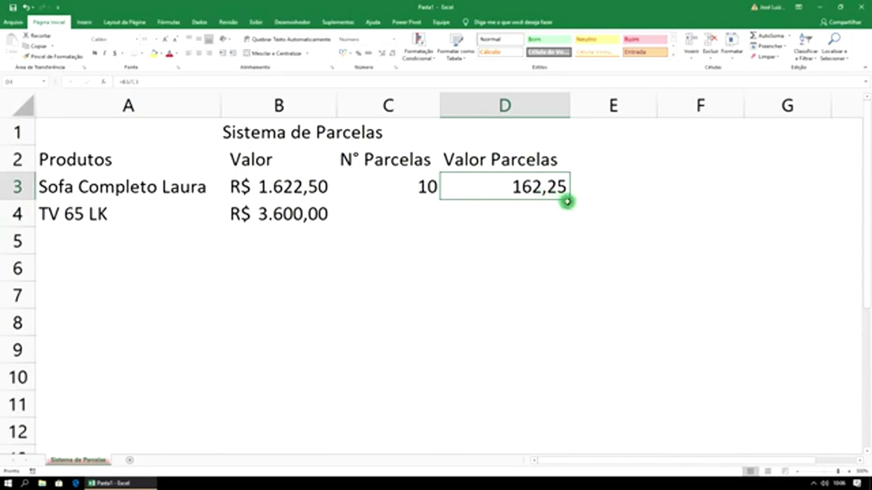
drag(568, 202, 566, 223)
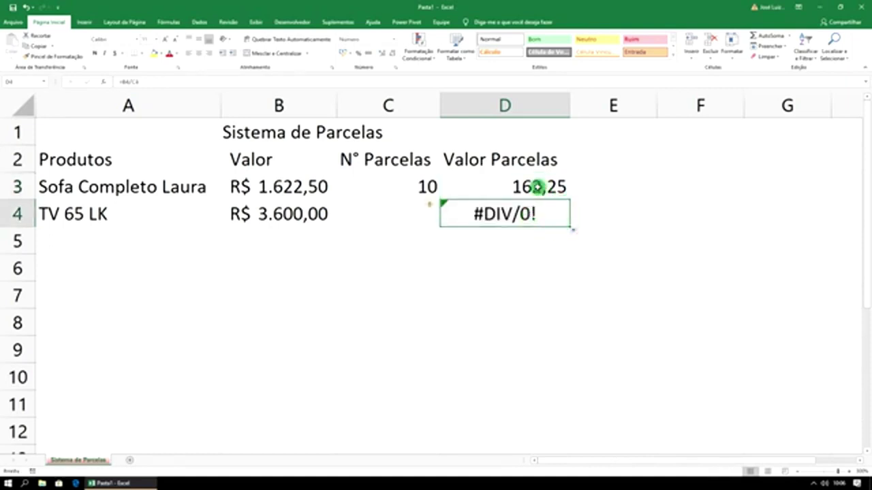
click(408, 216)
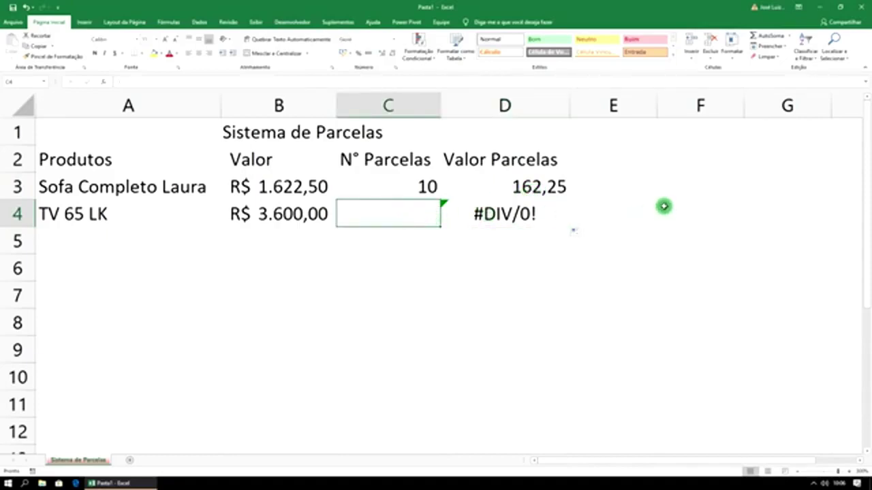
text(10)
key(Return)
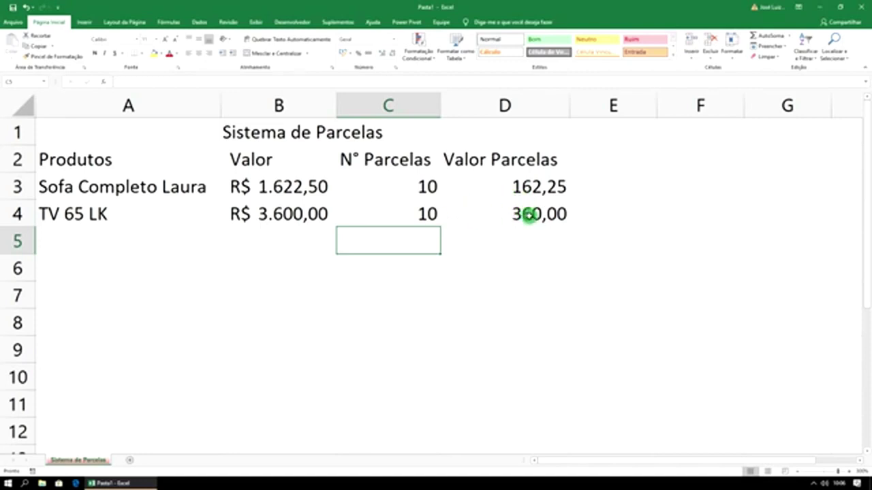
click(605, 153)
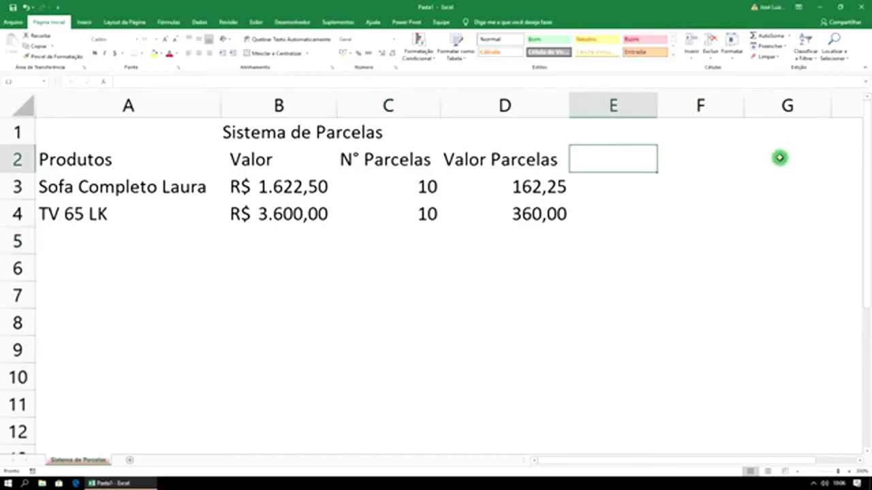
Label E2 'Total Final' and enter =D3+D4 in E3, giving 522,25
text(Total Final)
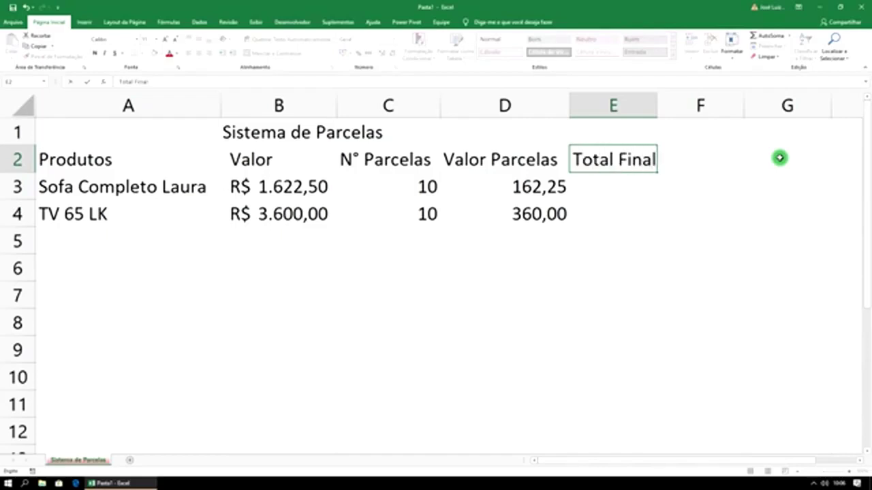
click(626, 186)
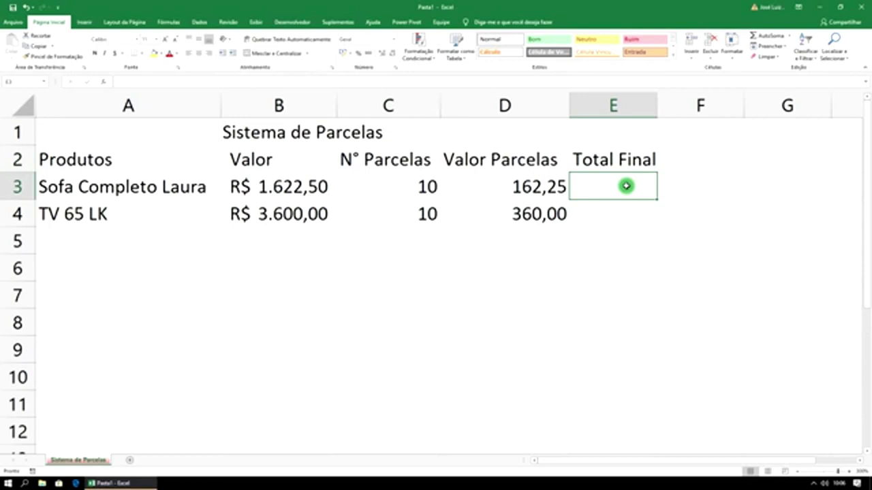
text(=)
click(519, 186)
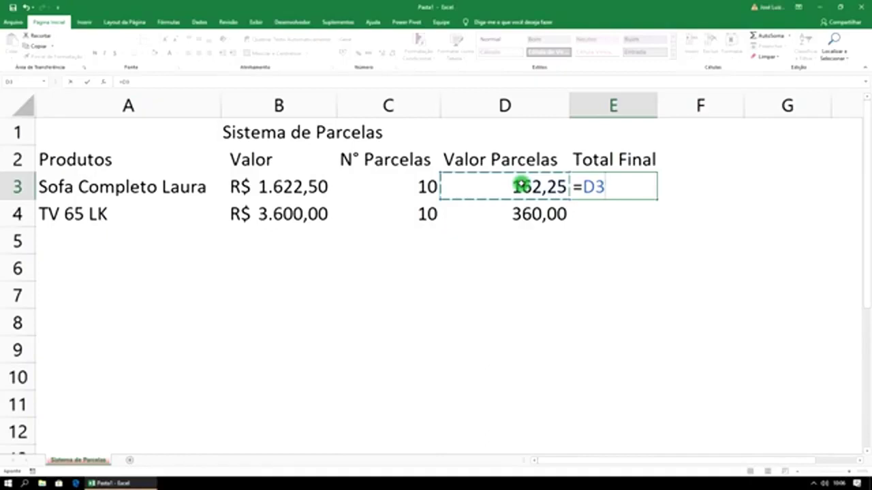
text(+)
click(529, 215)
key(Return)
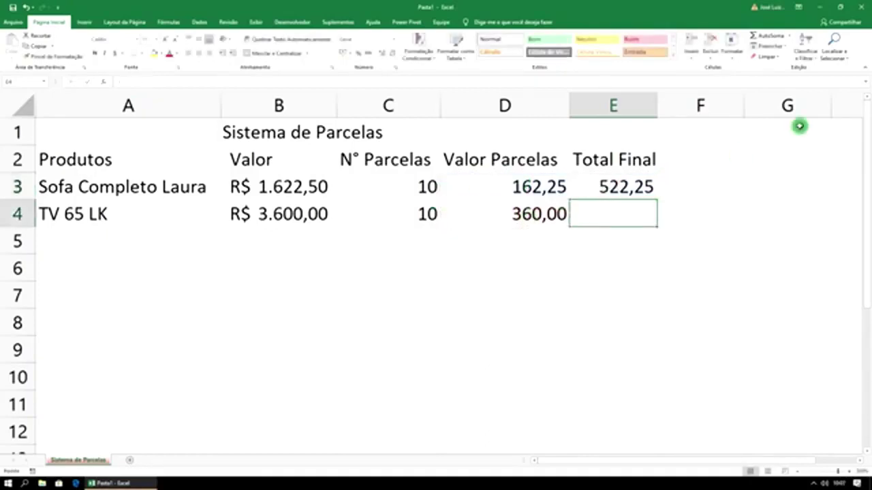
click(637, 189)
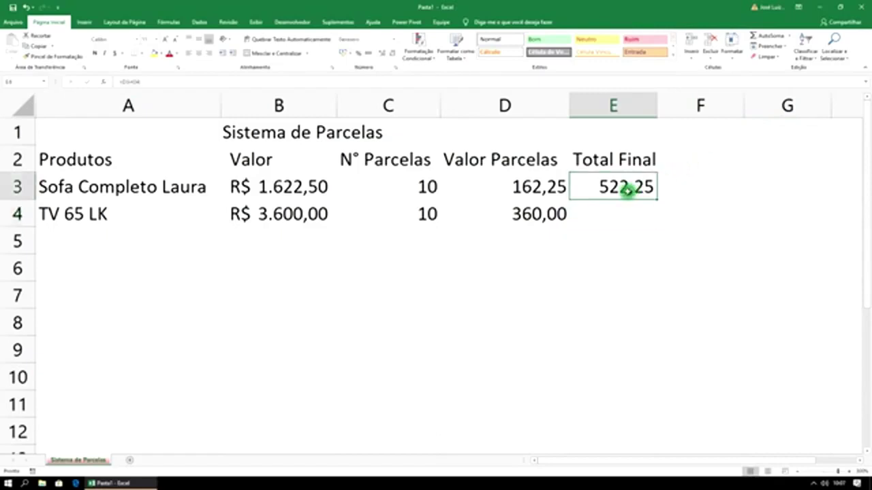
Apply the R$ Accounting format to the Total Final column E and Valor Parcelas column D
click(613, 102)
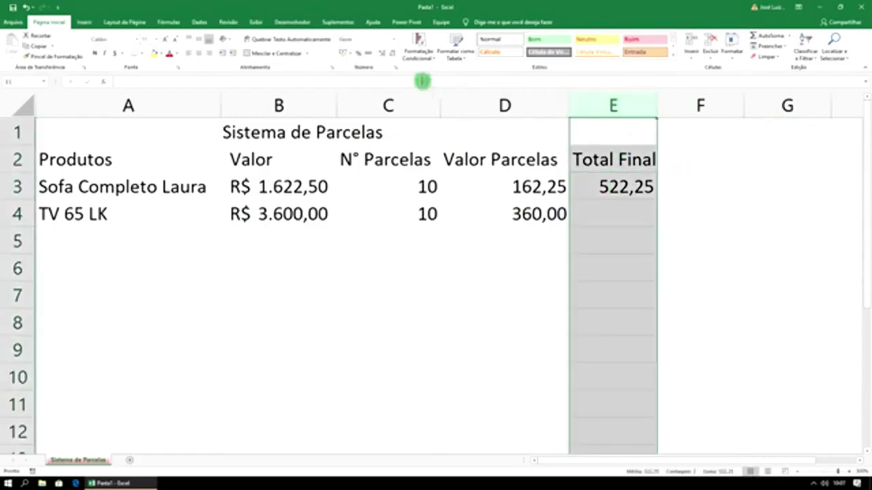
click(342, 55)
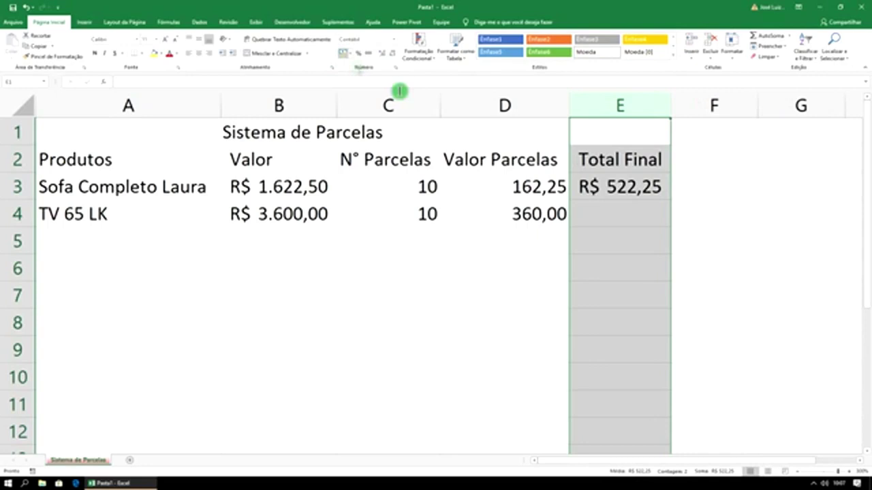
click(506, 107)
click(344, 53)
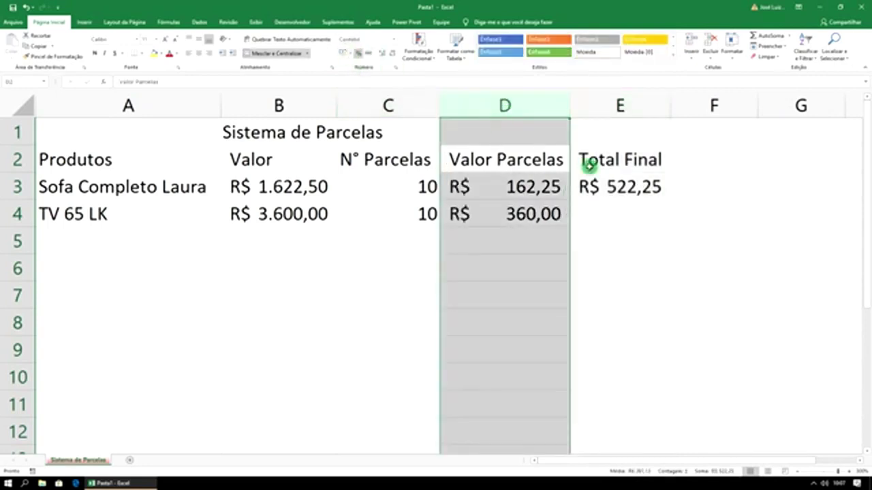
click(628, 185)
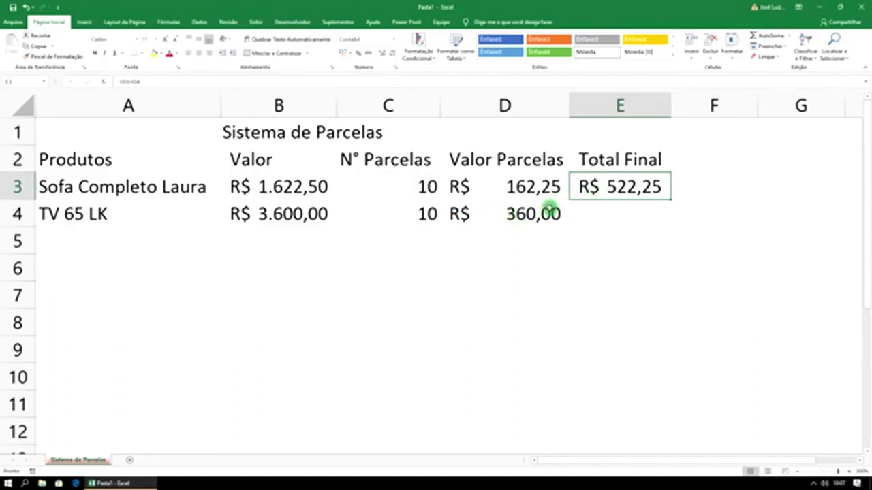
Change the TV 65 LK installments in C4 to 11, updating the total to 489,52
click(420, 218)
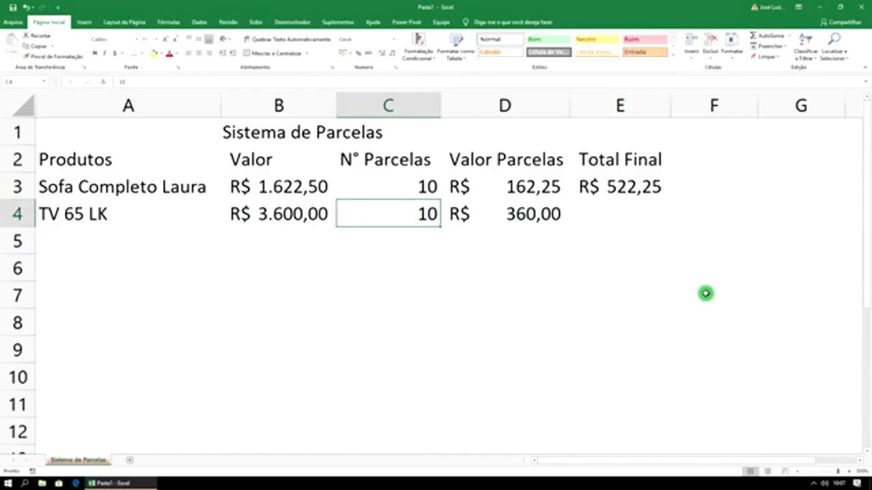
text(11)
key(Return)
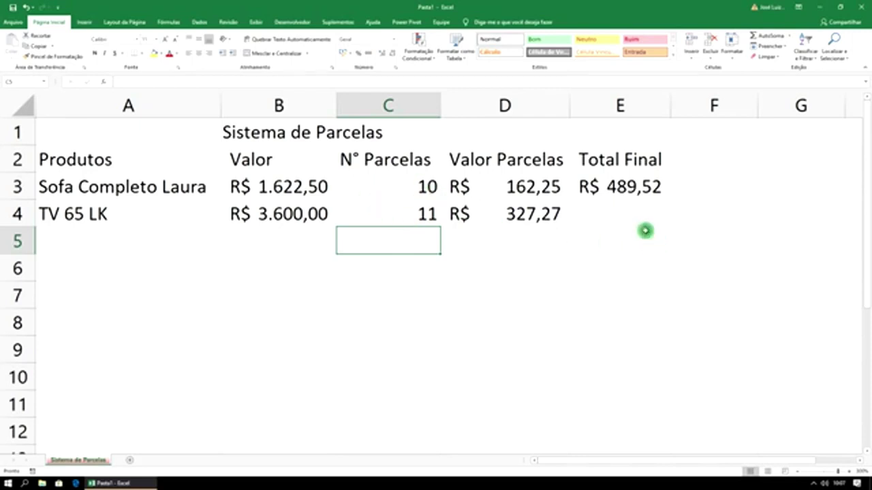
click(626, 216)
click(619, 189)
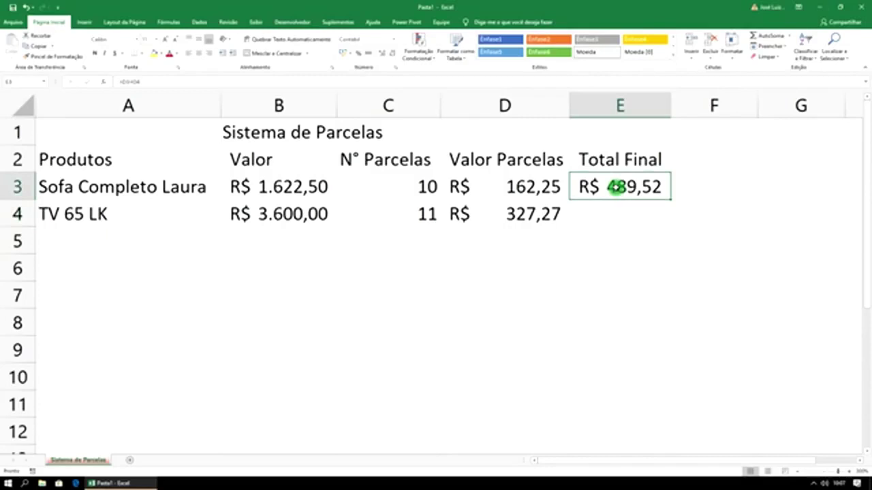
click(594, 133)
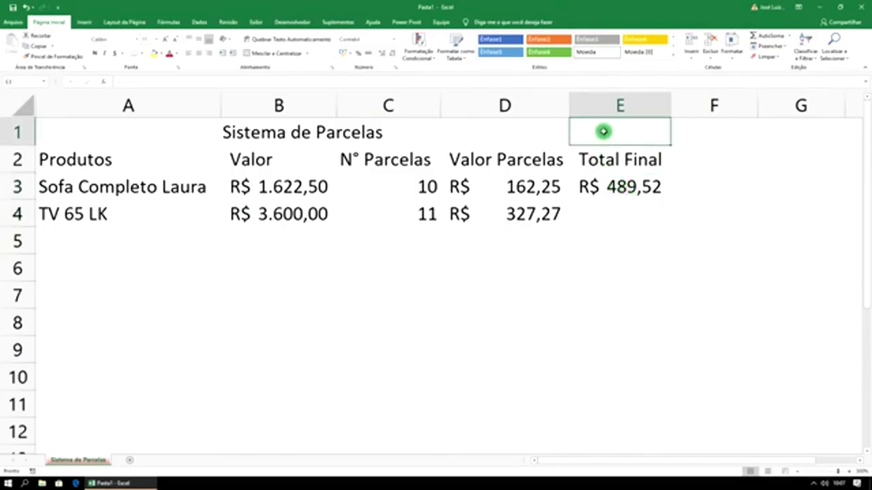
Unmerge the Sistema de Parcelas title, then merge and center it across A1:E1
drag(578, 129, 527, 129)
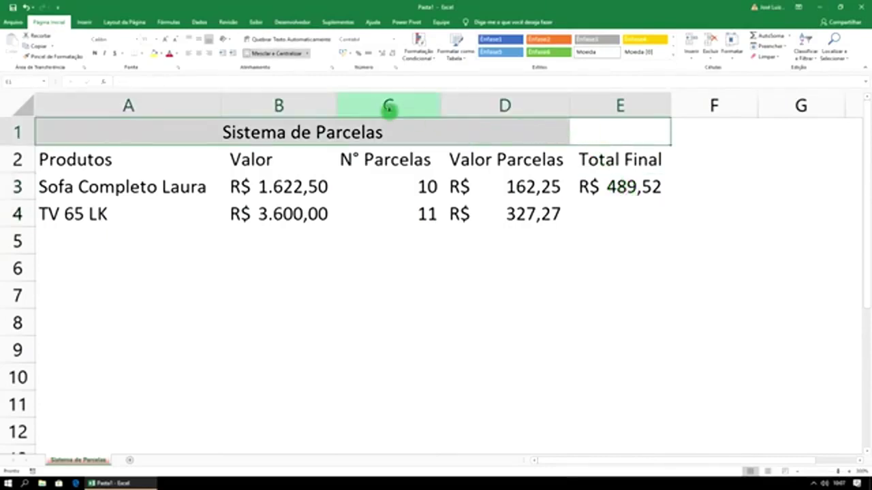
click(289, 54)
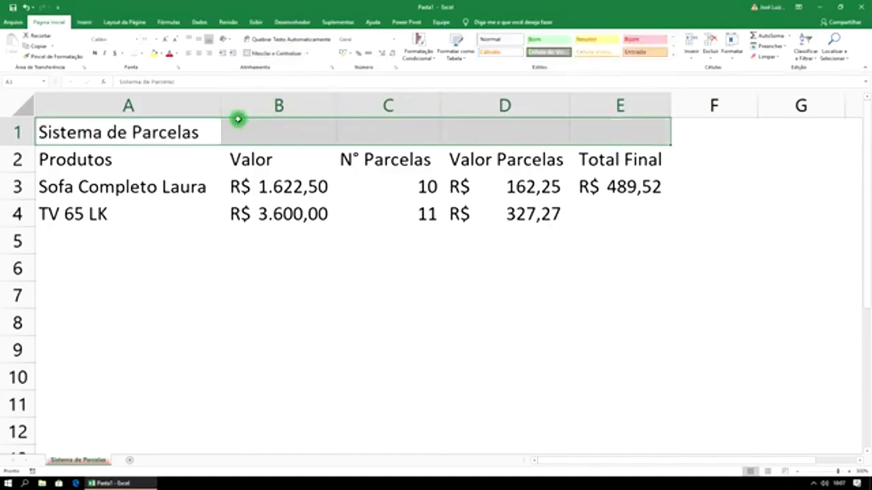
click(195, 133)
click(199, 189)
drag(184, 129, 579, 125)
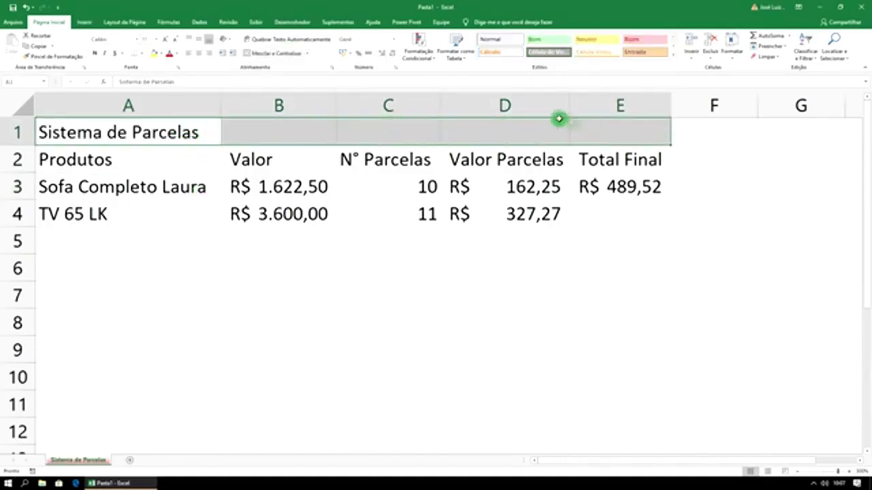
click(280, 54)
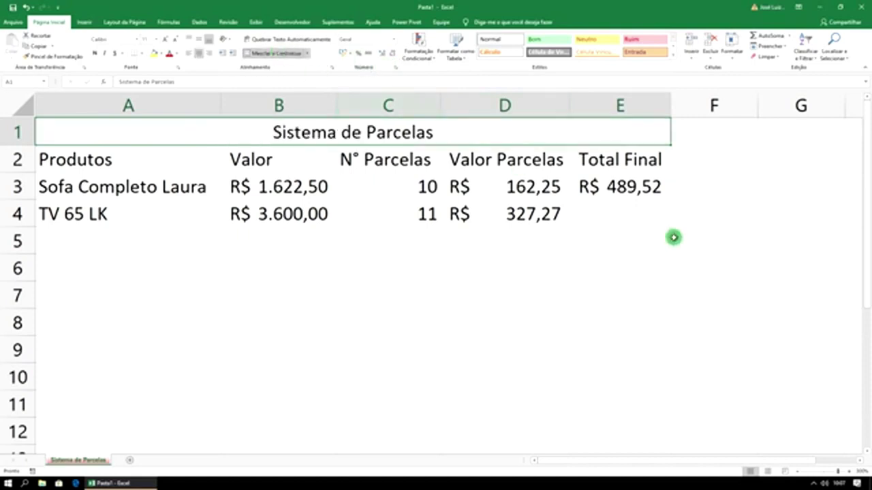
drag(694, 136, 775, 421)
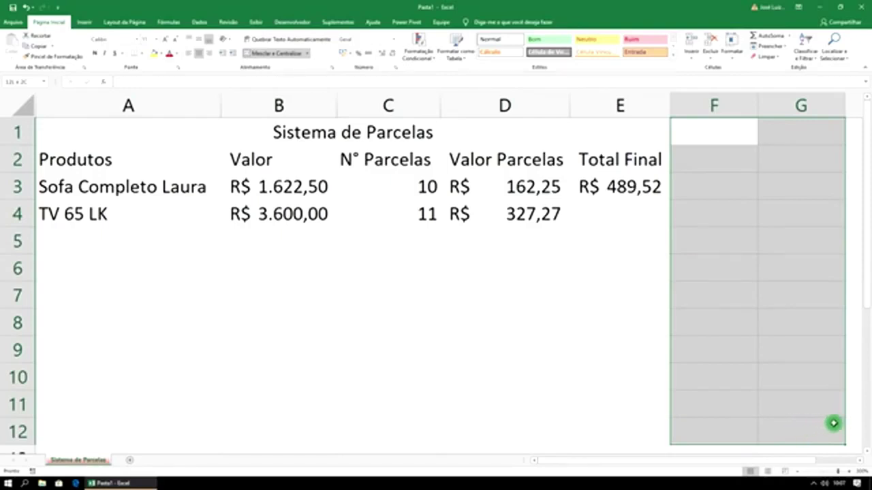
Fill the unused columns F and G black
drag(799, 426, 848, 419)
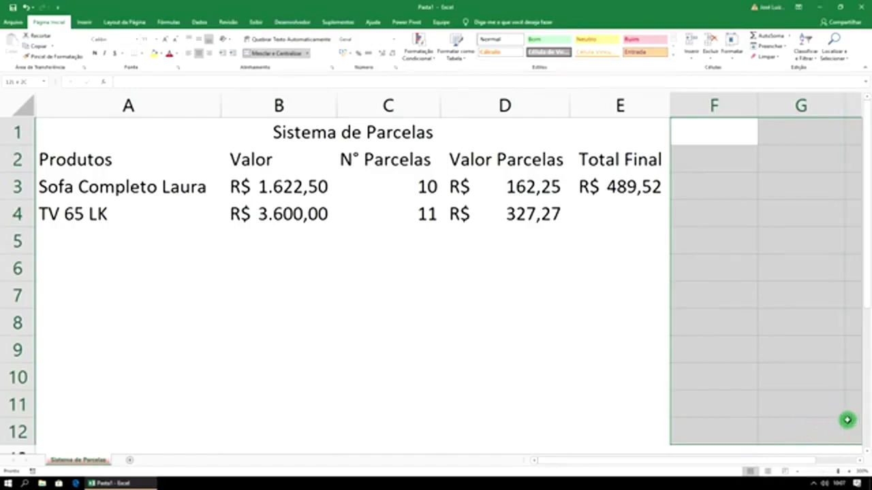
click(161, 54)
click(161, 74)
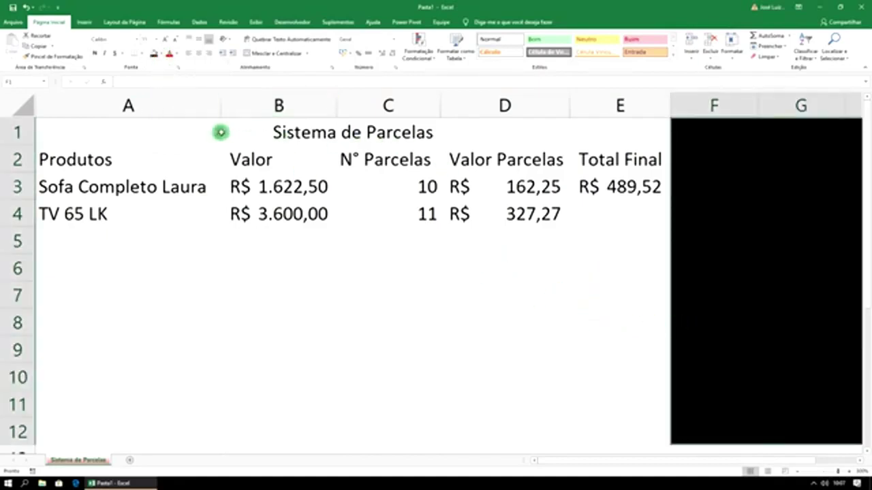
Give the Sistema de Parcelas title a dark blue fill with white text
click(176, 132)
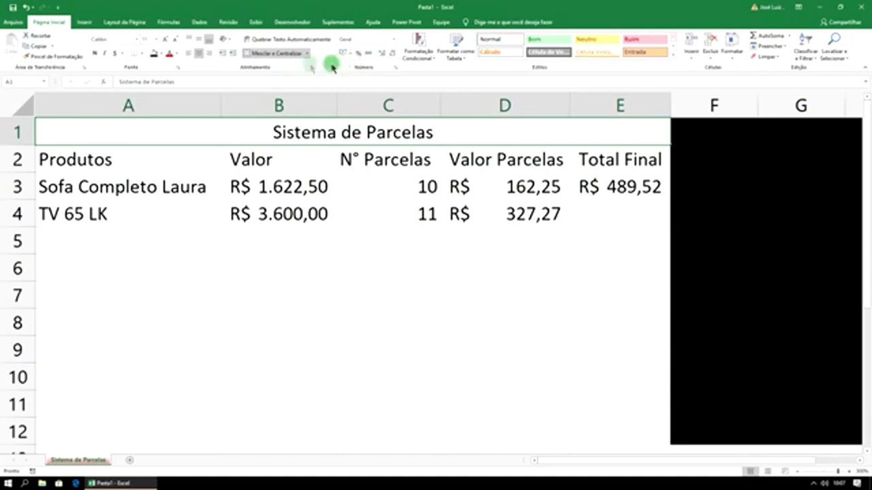
click(160, 53)
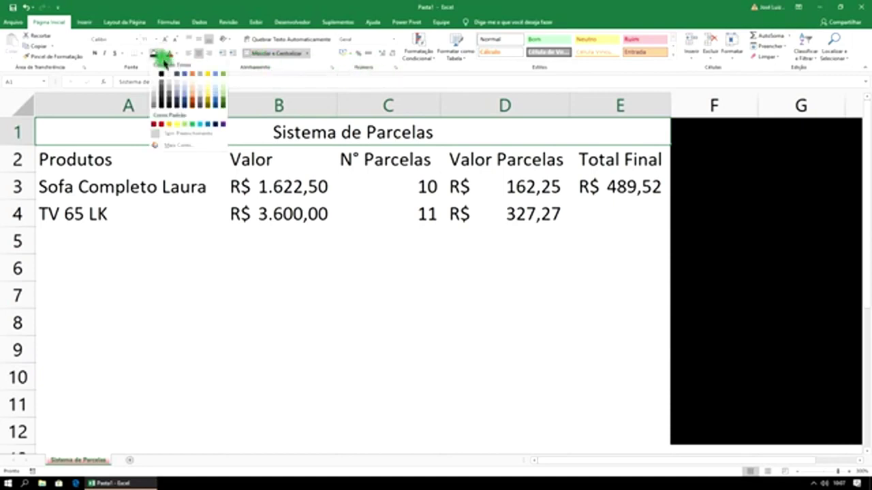
click(187, 106)
click(174, 55)
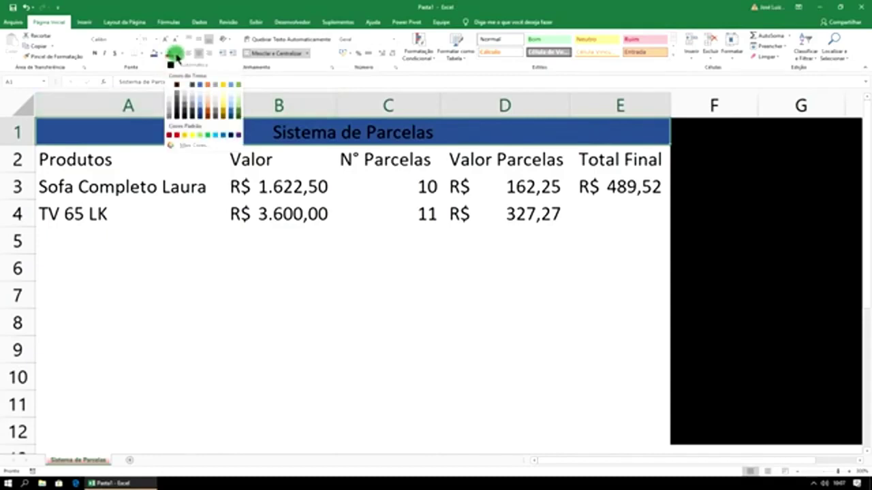
click(171, 84)
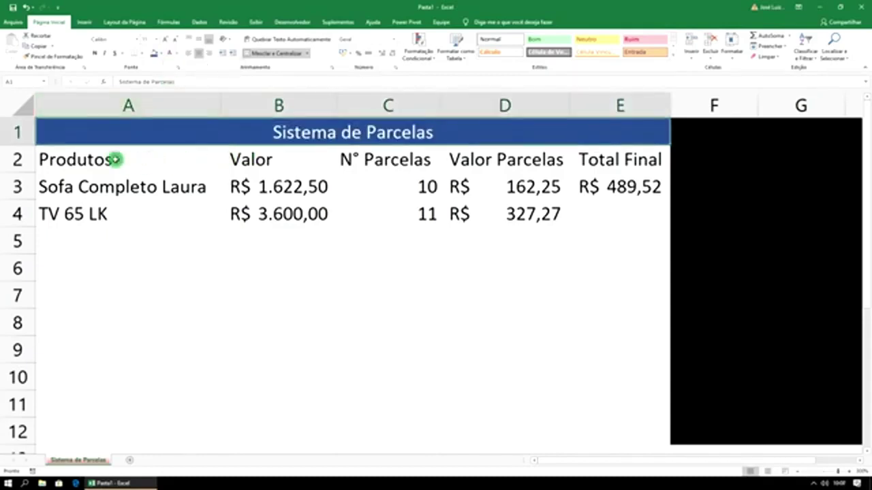
Fill the header row A2:E2 green and lighten its text colour
drag(116, 160, 582, 161)
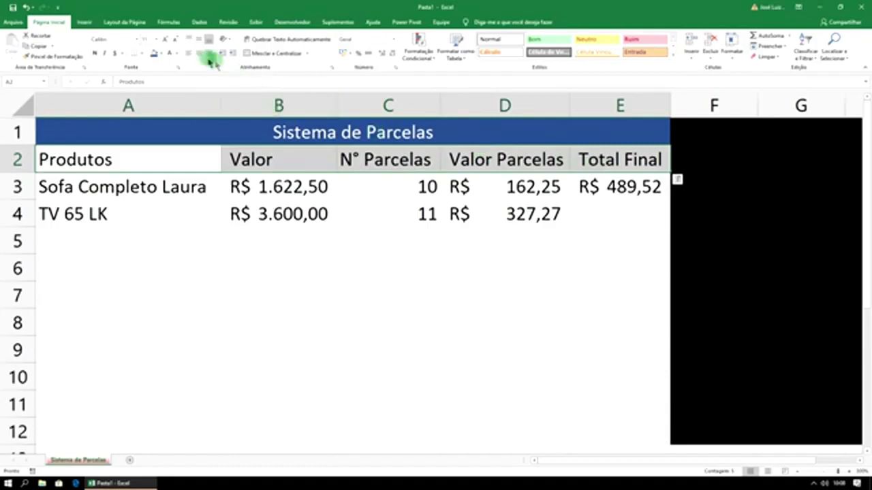
click(161, 53)
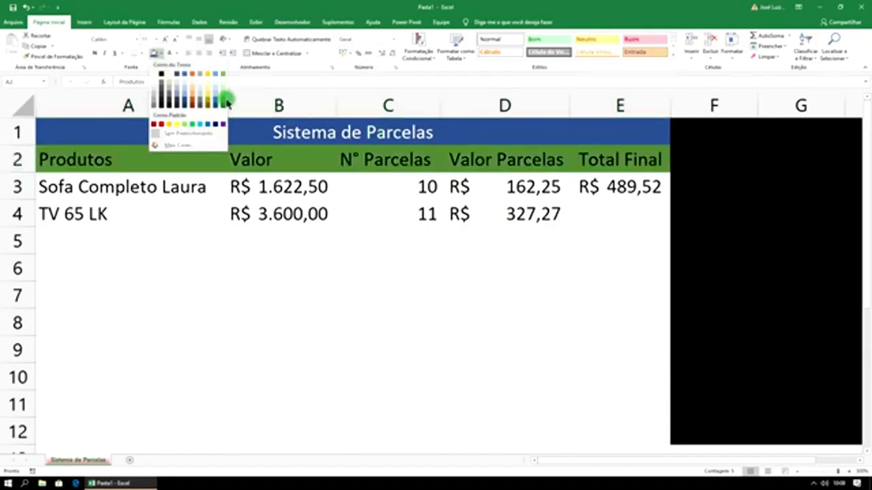
click(223, 76)
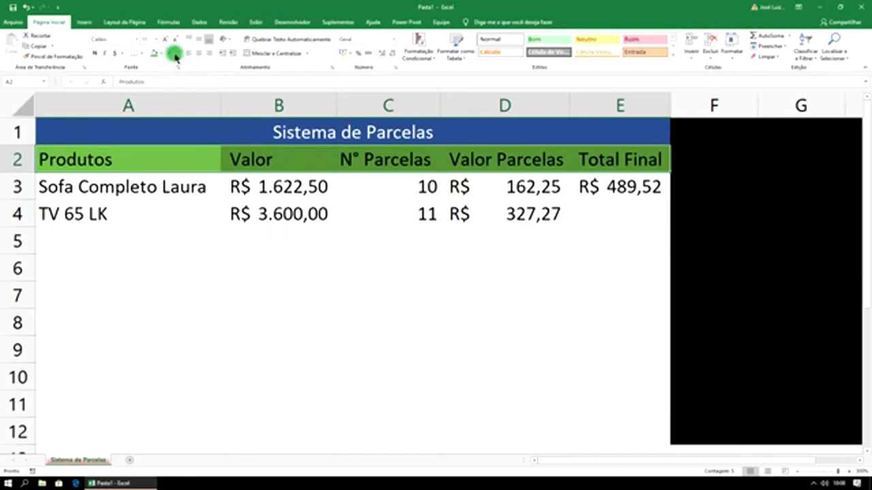
click(170, 53)
Fill the table body A3:E12 orange
mouse_move(129, 181)
mouse_down()
mouse_move(510, 403)
mouse_move(588, 430)
mouse_up()
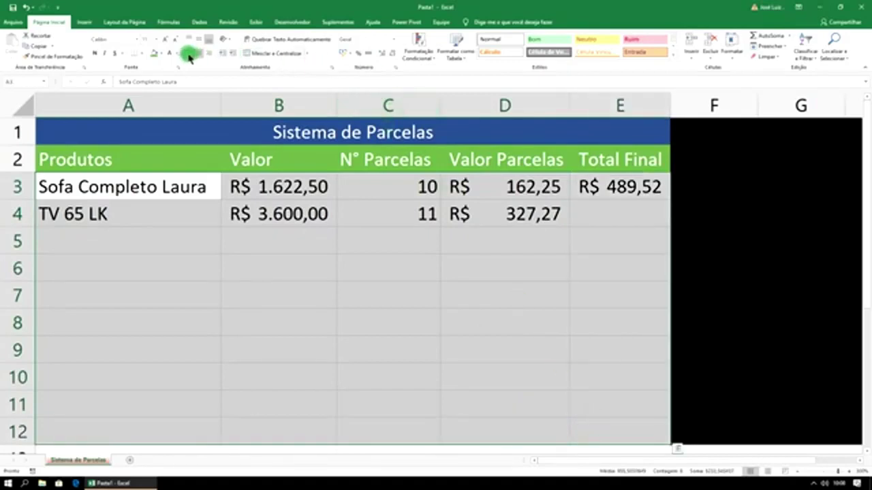
click(161, 53)
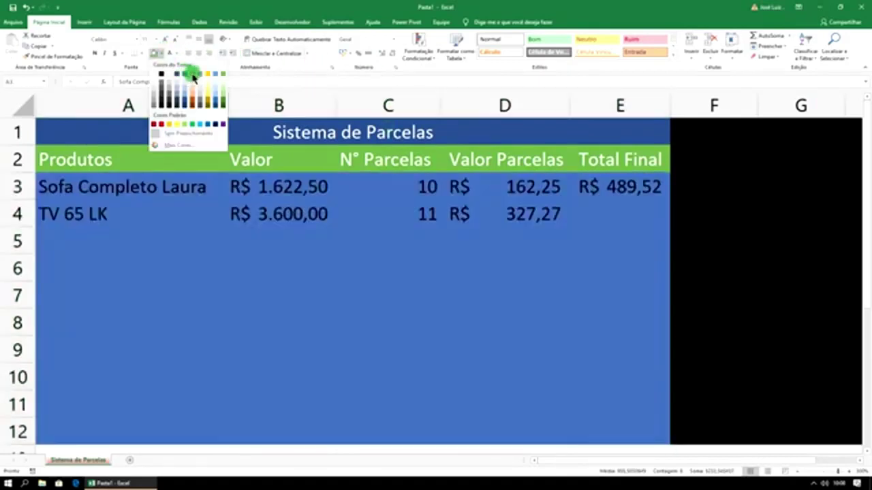
click(193, 77)
click(407, 286)
click(536, 224)
click(357, 195)
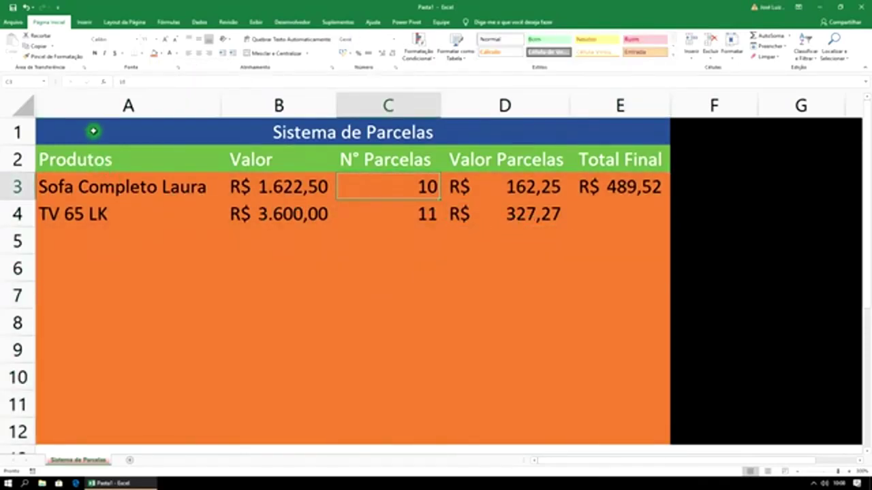
drag(93, 131, 219, 427)
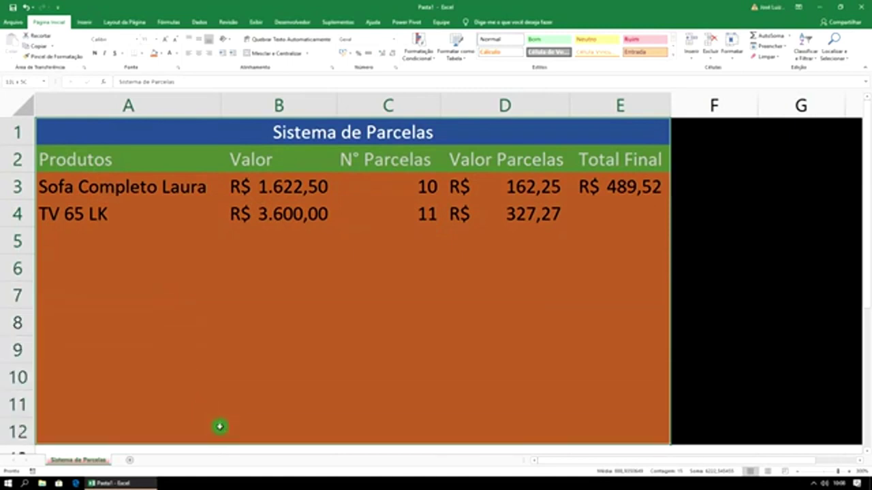
click(141, 54)
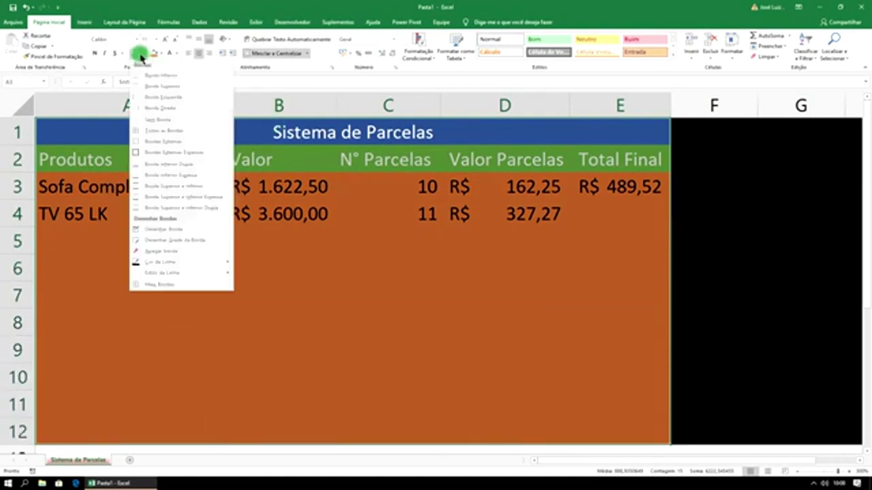
click(173, 131)
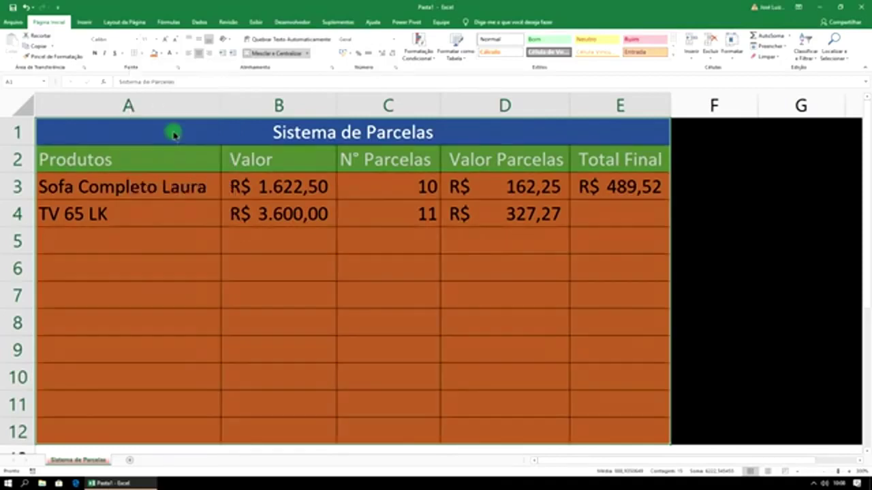
click(372, 219)
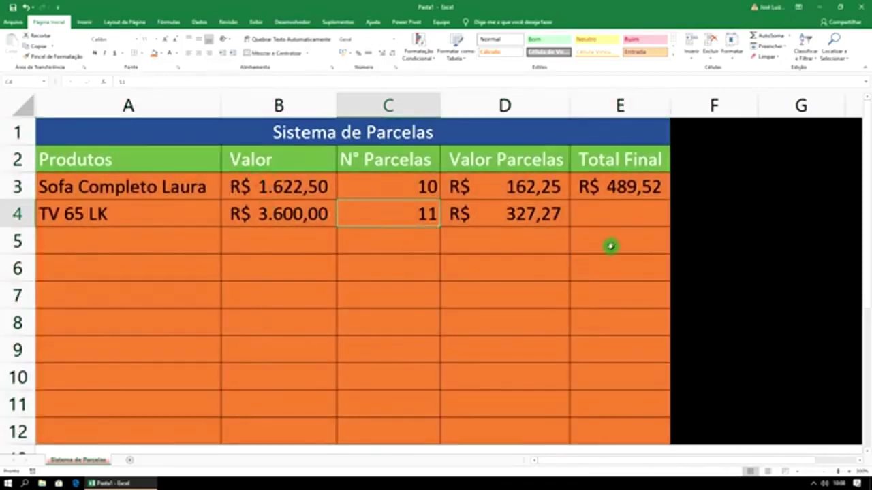
click(191, 241)
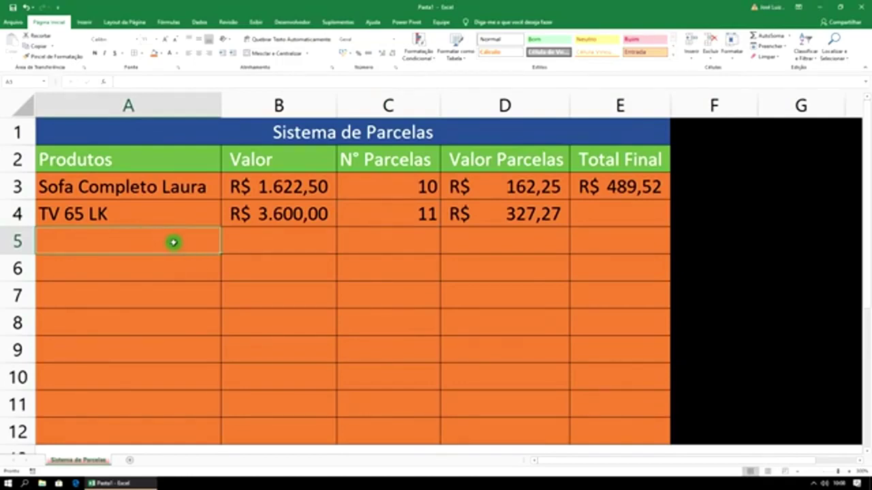
click(272, 247)
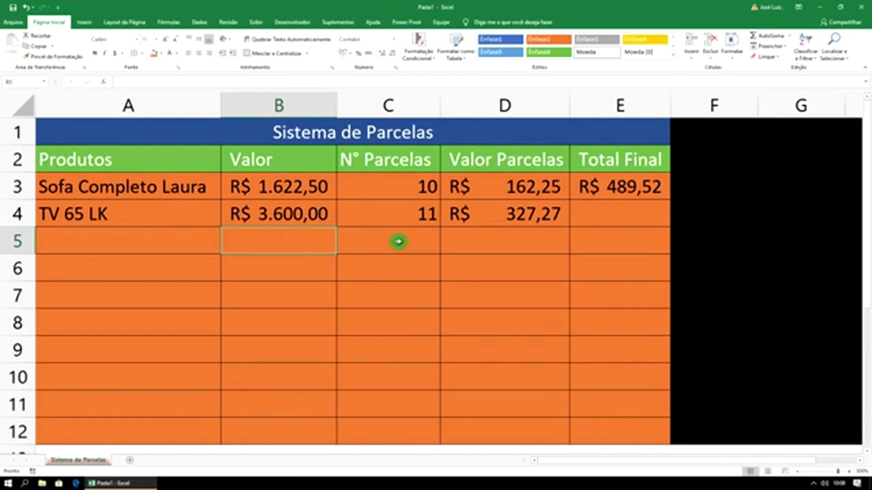
click(433, 239)
Copy the D4 installment formula down to D5, where it shows #DIV/0! for now
click(552, 219)
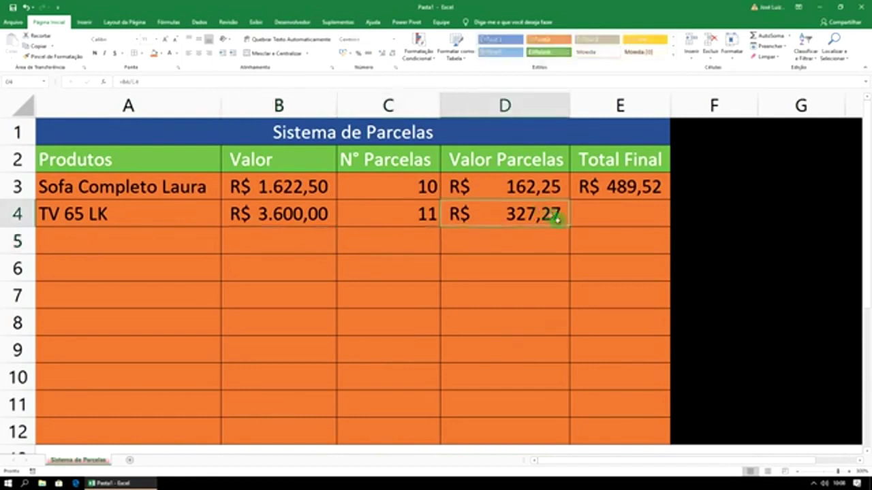
drag(568, 228, 566, 246)
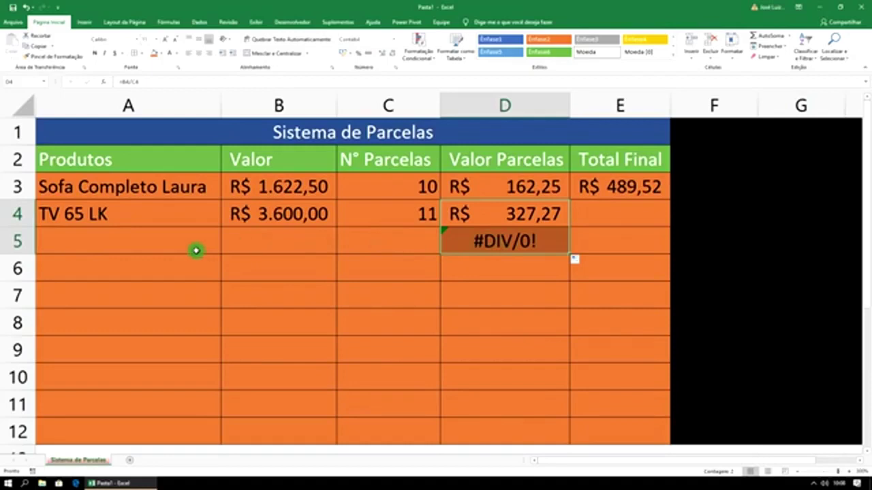
click(133, 242)
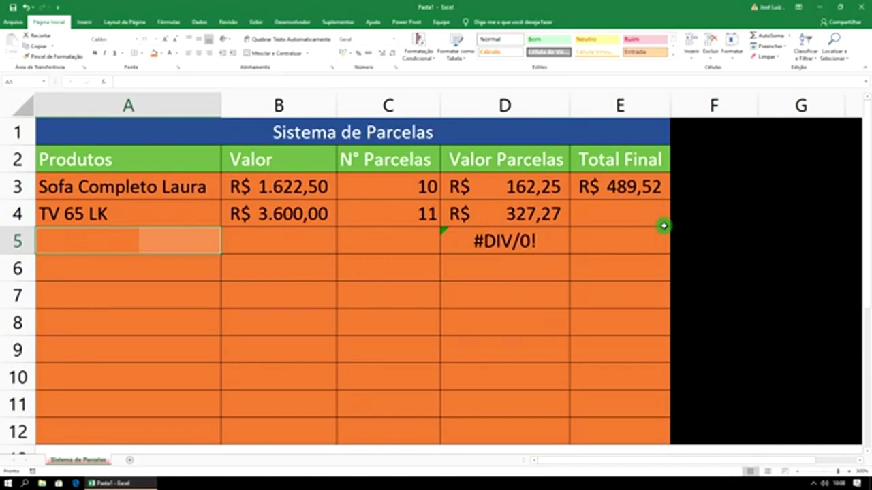
Enter 'Telefone sem fio Telelux' in A5, autofit column A, and price it 125 in B5
text(Telefone)
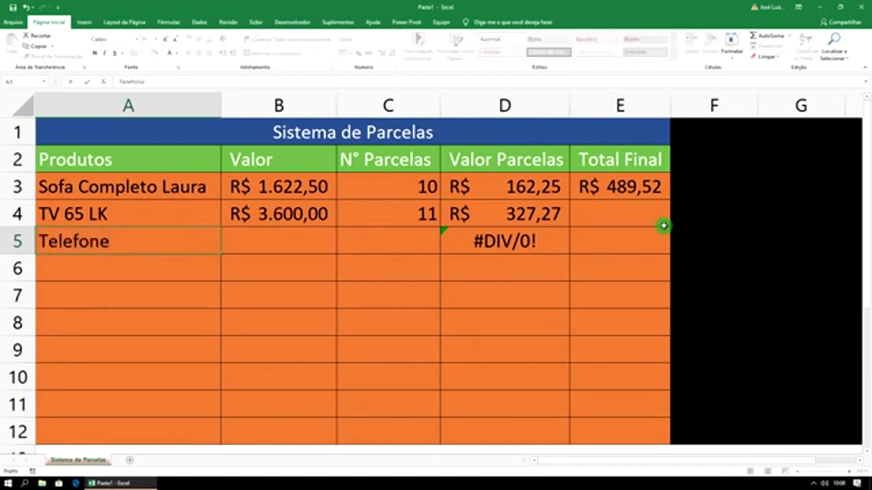
text( sem fio Tel)
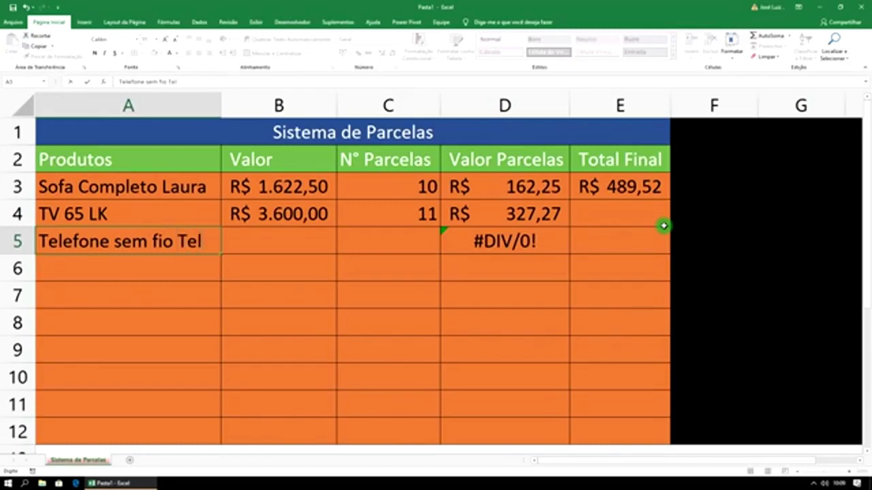
text(ux)
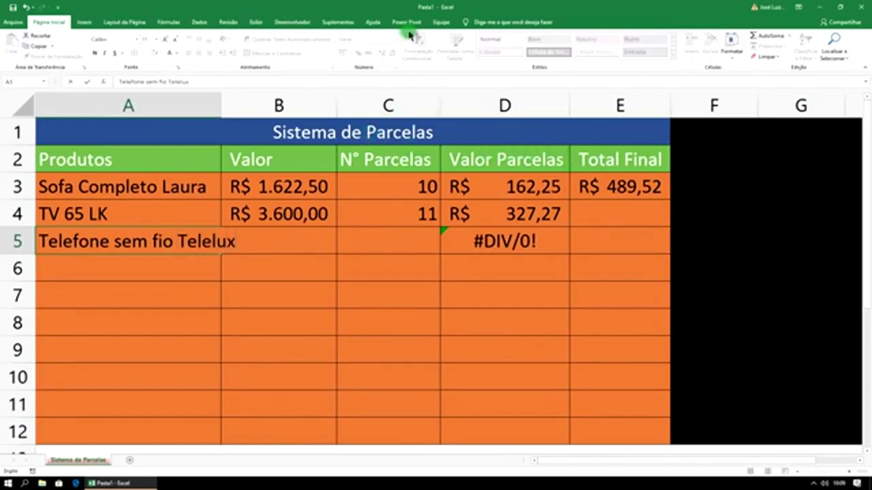
double_click(221, 102)
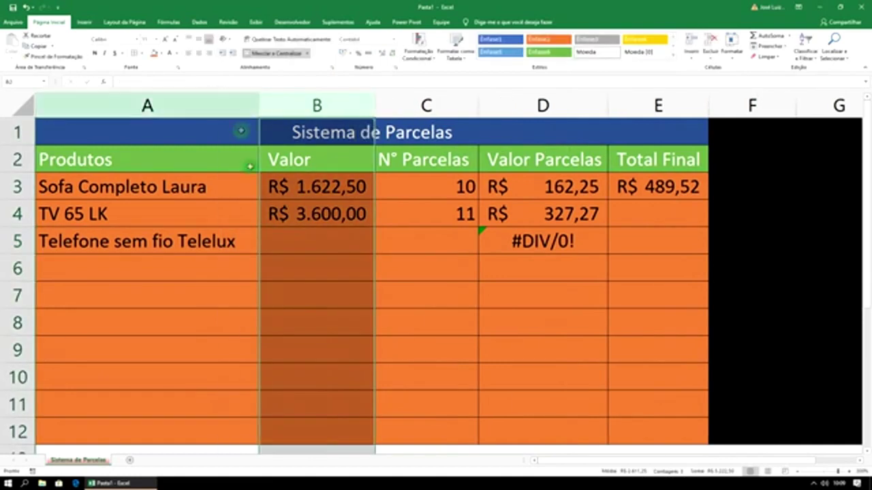
click(285, 238)
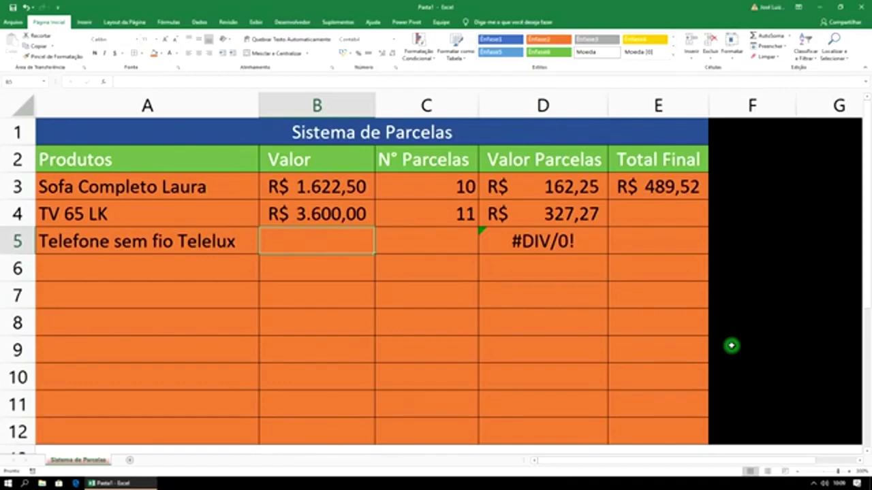
text(125)
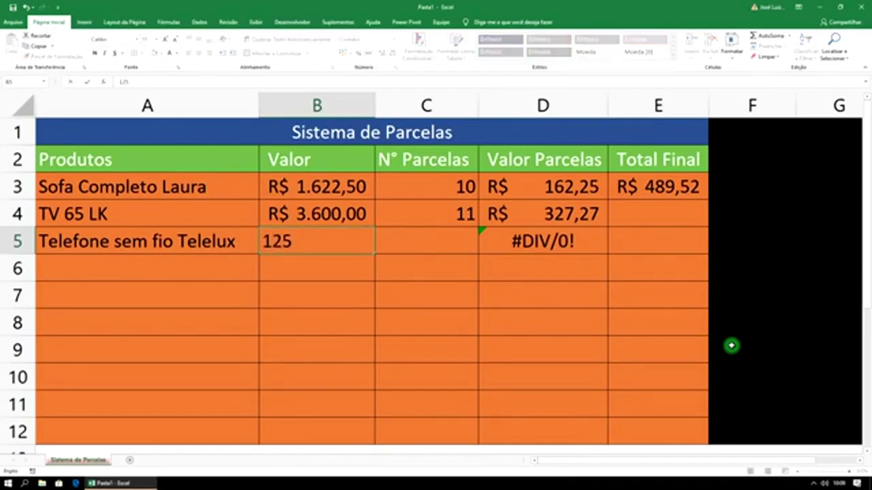
key(Return)
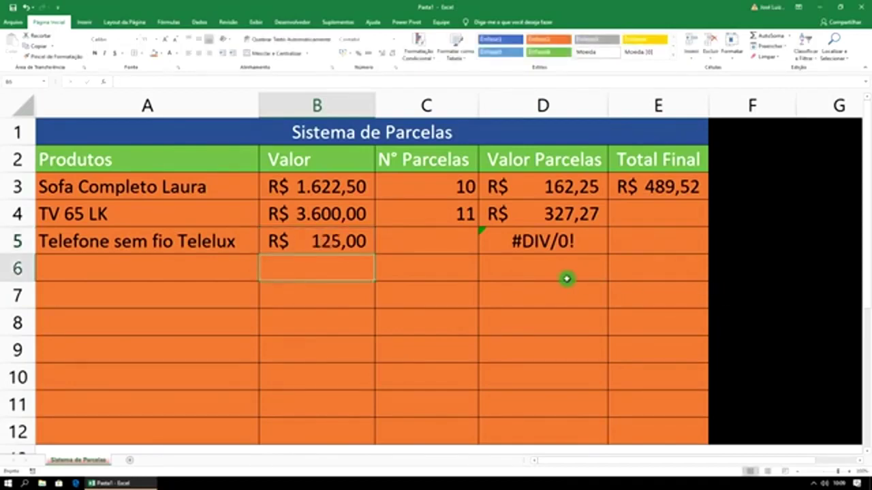
Give the phone 2 installments in C5
click(467, 243)
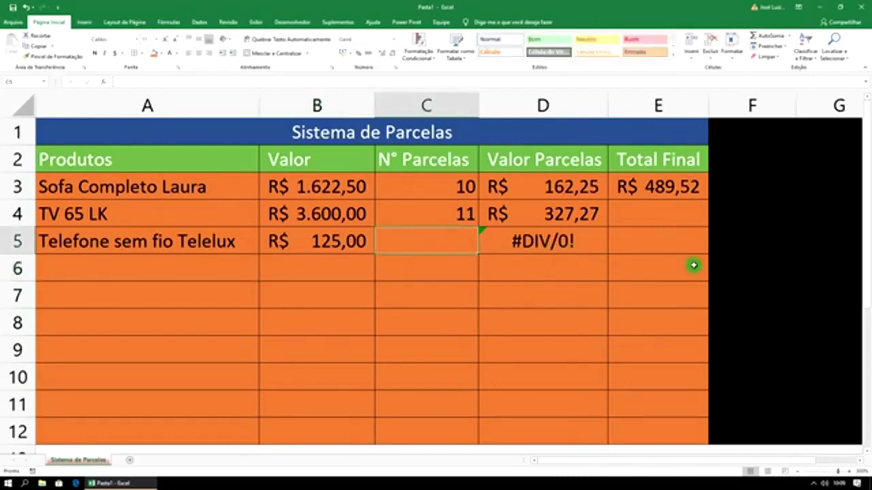
text(2)
key(Return)
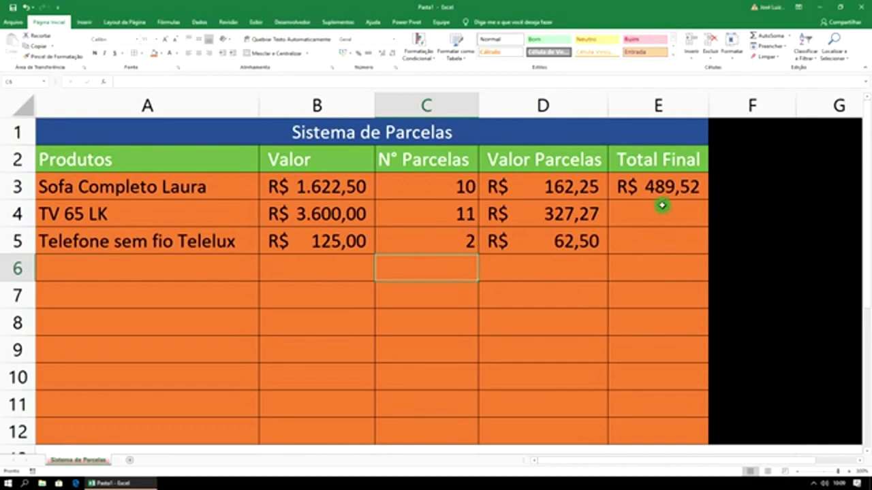
Edit the Total Final formula in E3 to =D3+D4+D5, reaching R$ 552,02
click(662, 188)
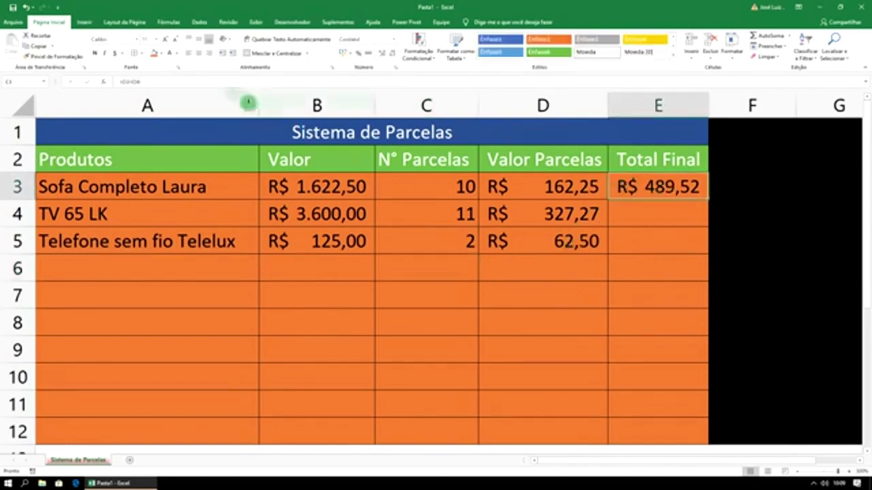
click(183, 82)
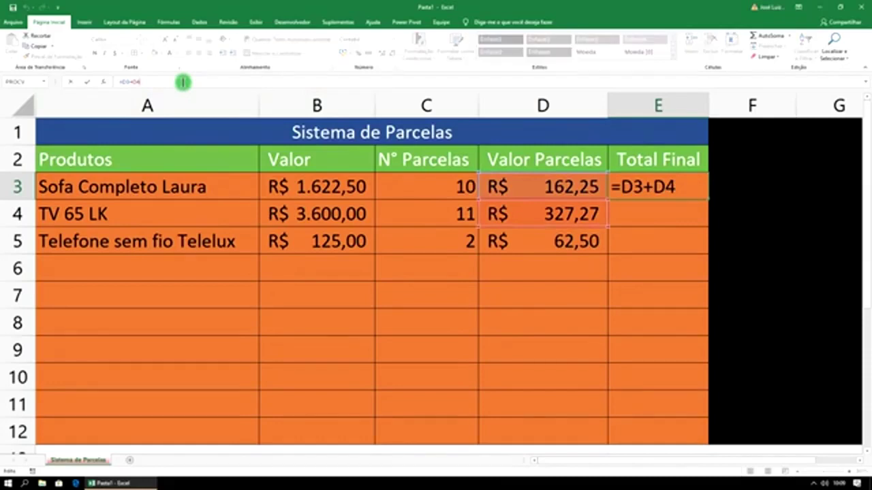
click(535, 246)
key(Return)
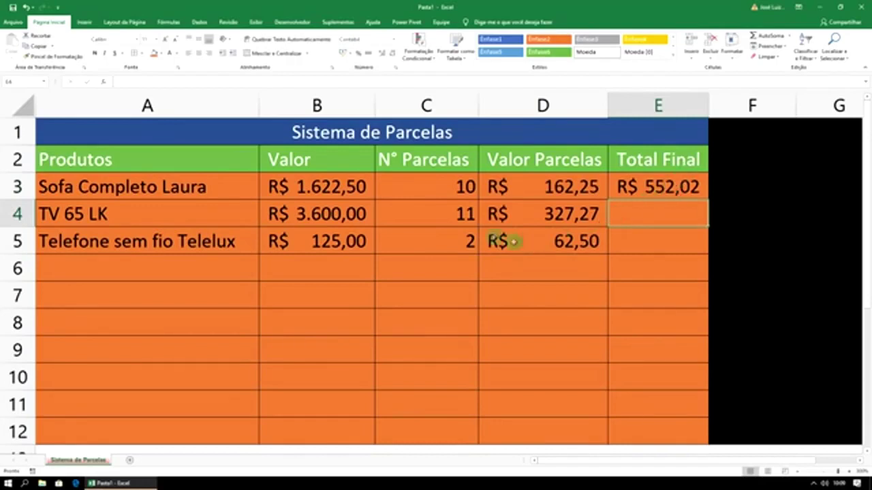
click(447, 214)
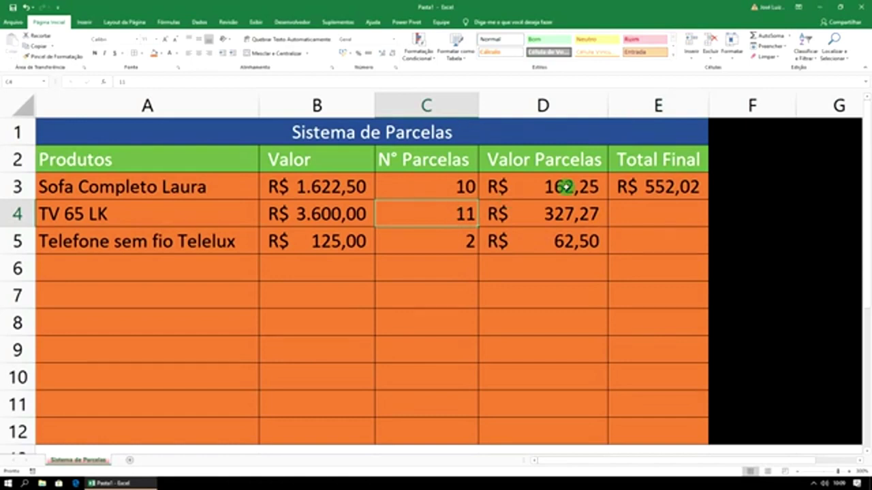
Enter 12 installments for the TV in C4 and the sofa in C3, totalling R$ 497,71
text(12)
key(Return)
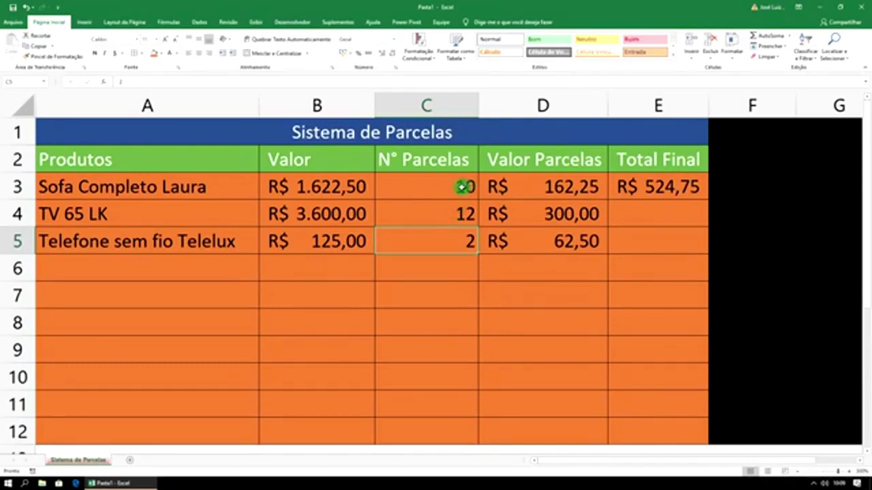
click(443, 214)
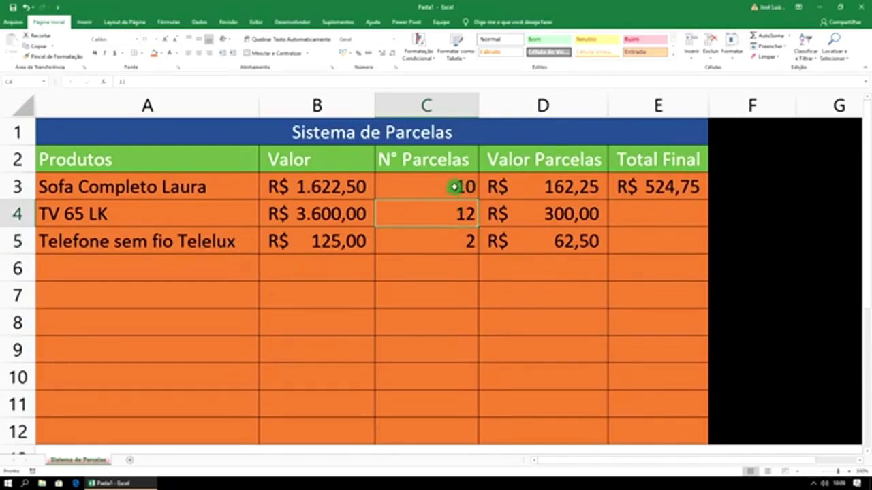
click(455, 186)
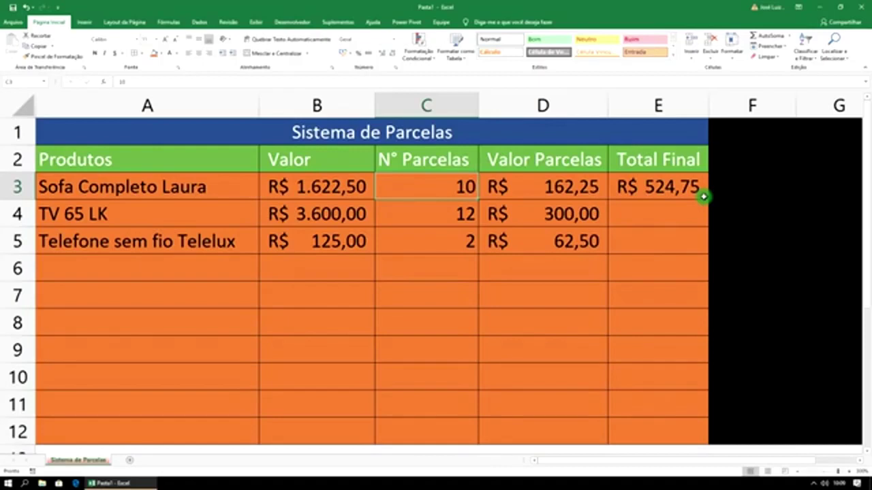
text(12)
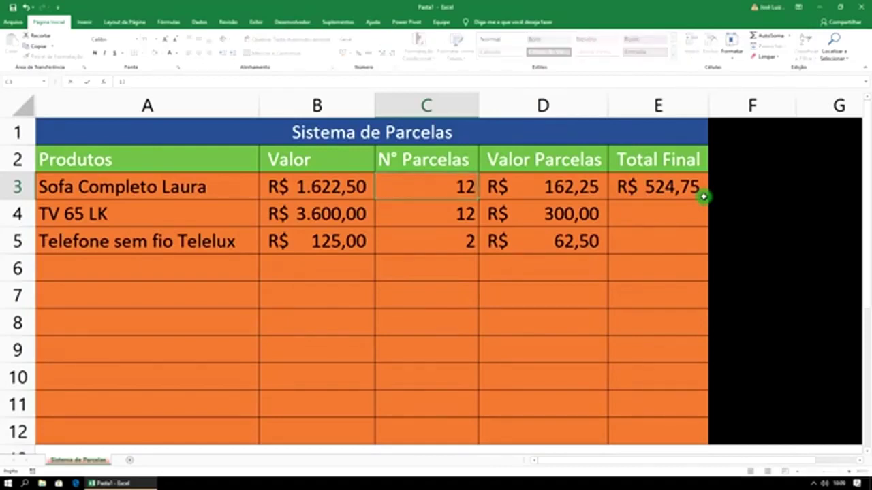
key(Return)
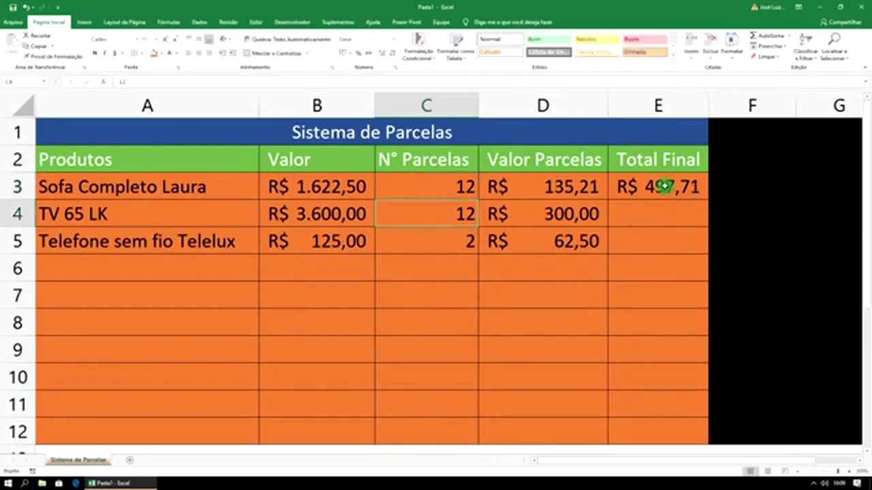
click(664, 192)
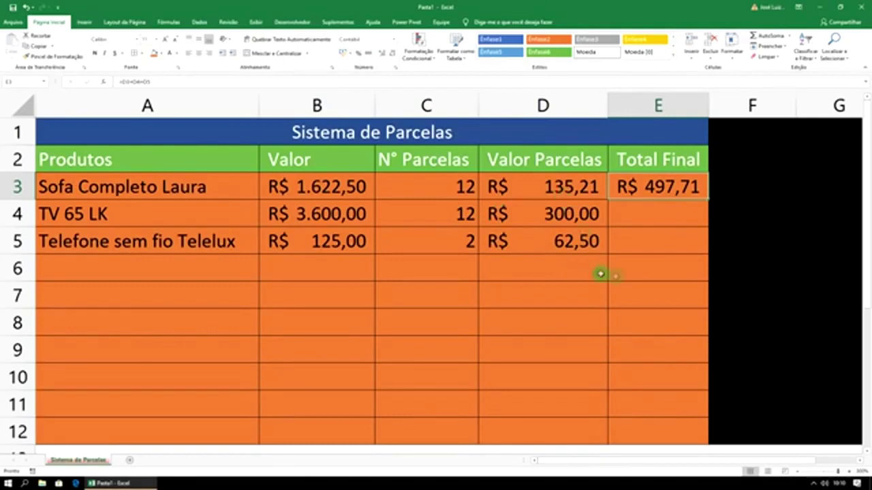
click(220, 286)
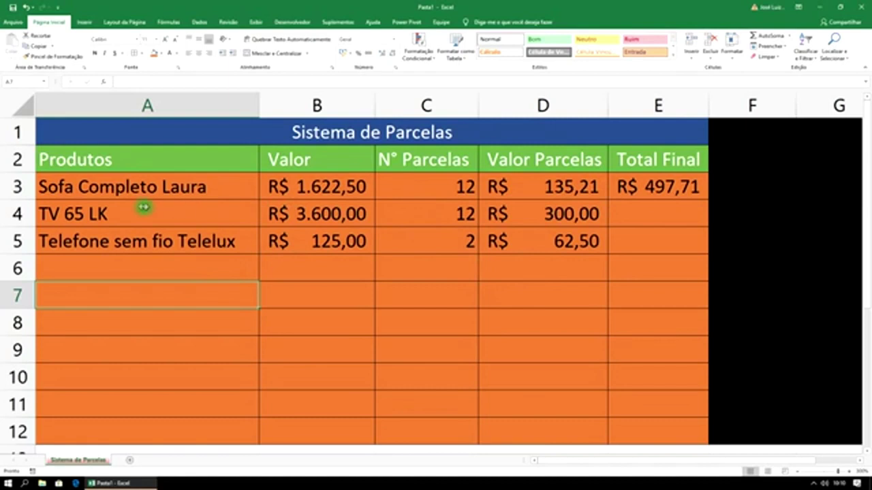